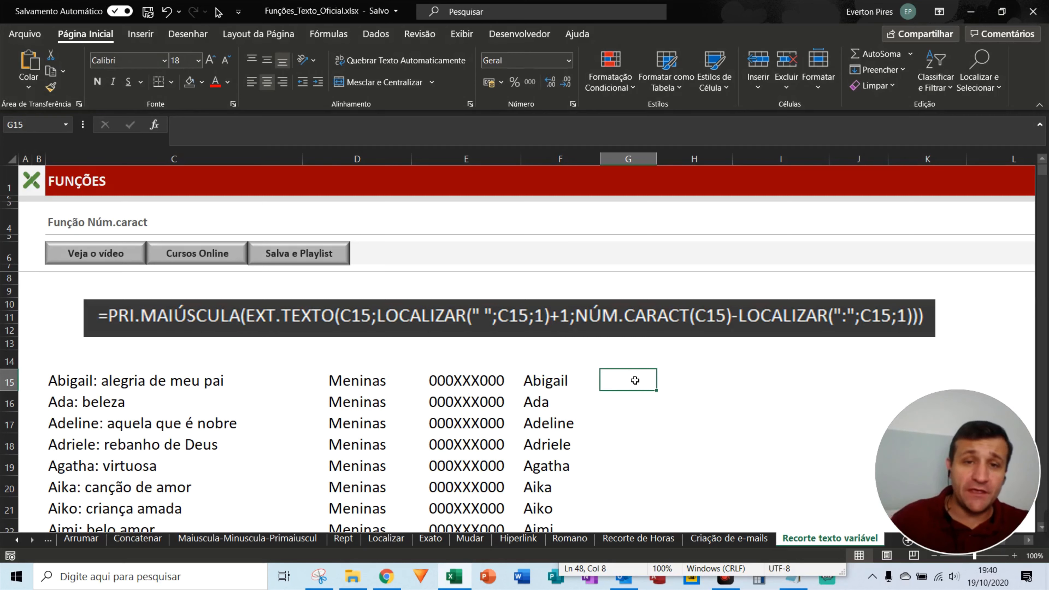
Mark the text in cell C15 with a red annotation arrow, and leave the annotation mode
key(ctrl+alt+d)
drag(494, 226, 199, 387)
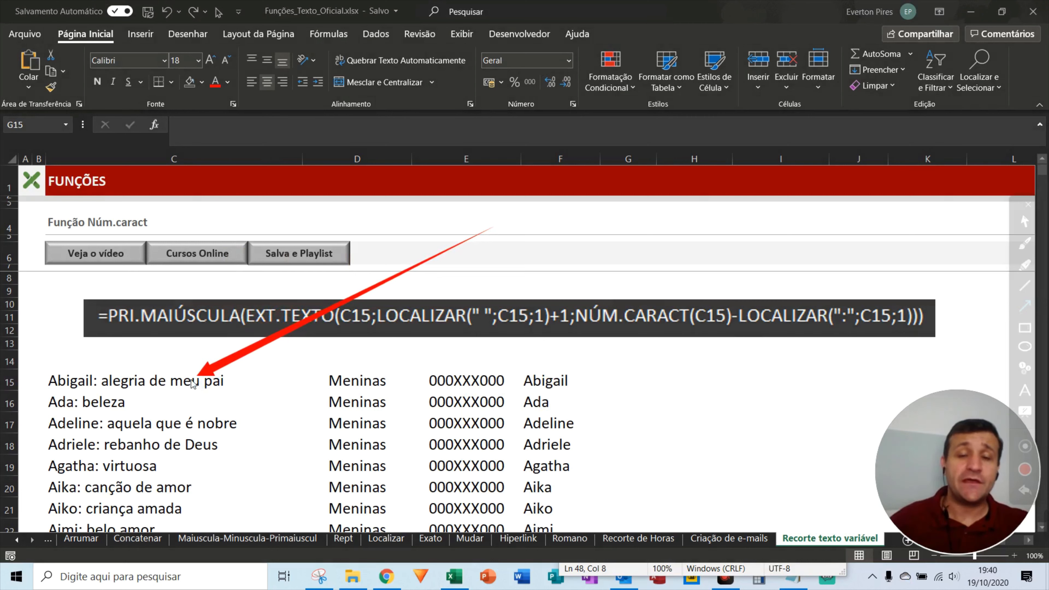
key(ctrl+alt+d)
Count the characters of C15 in cell G15 with =NÚM.CARACT(C15), and clear the cell again
text(=)
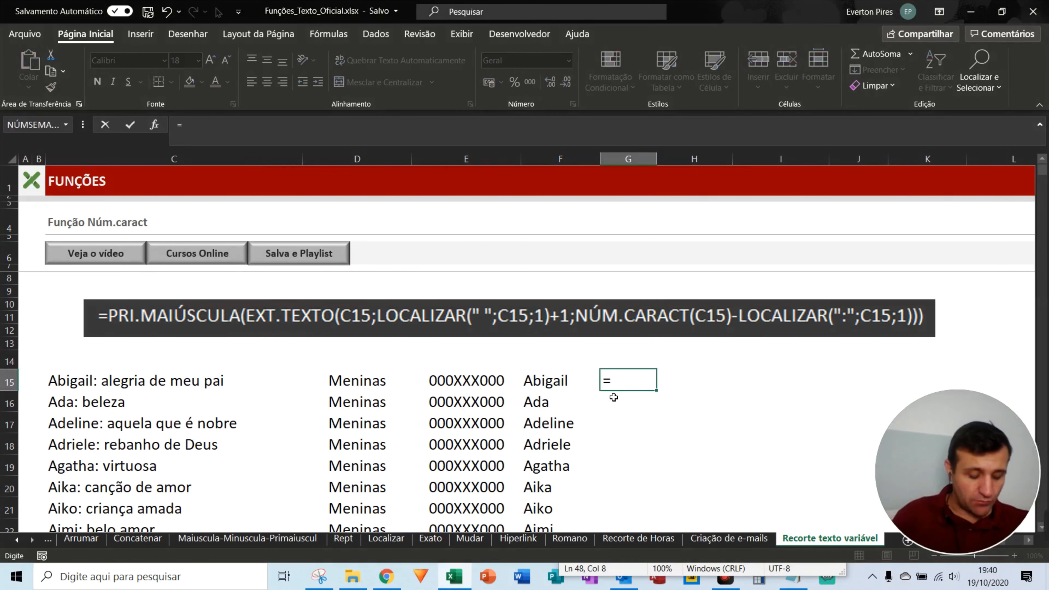
text(nú)
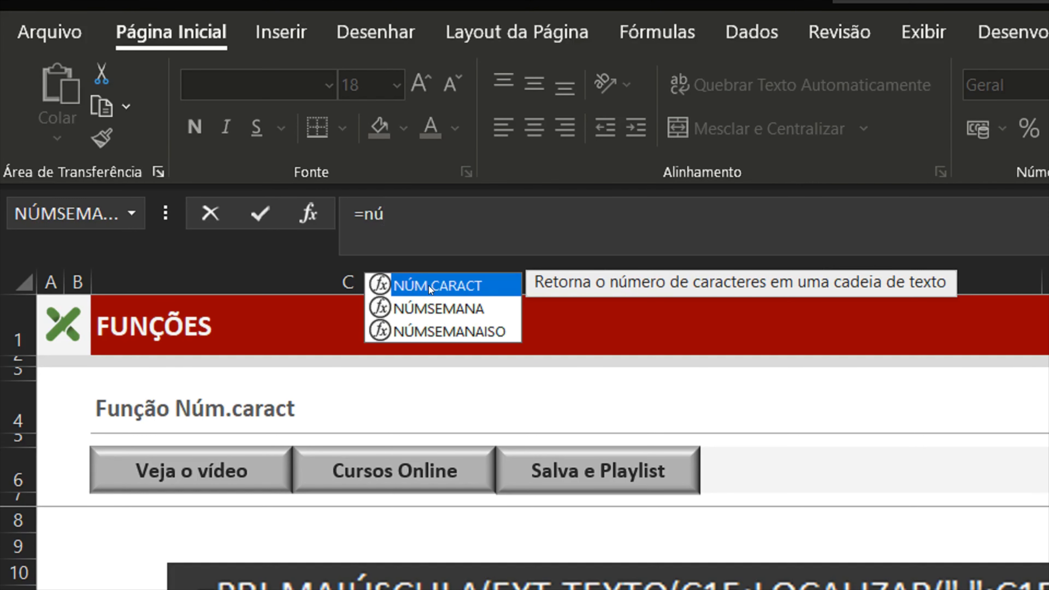
double_click(429, 284)
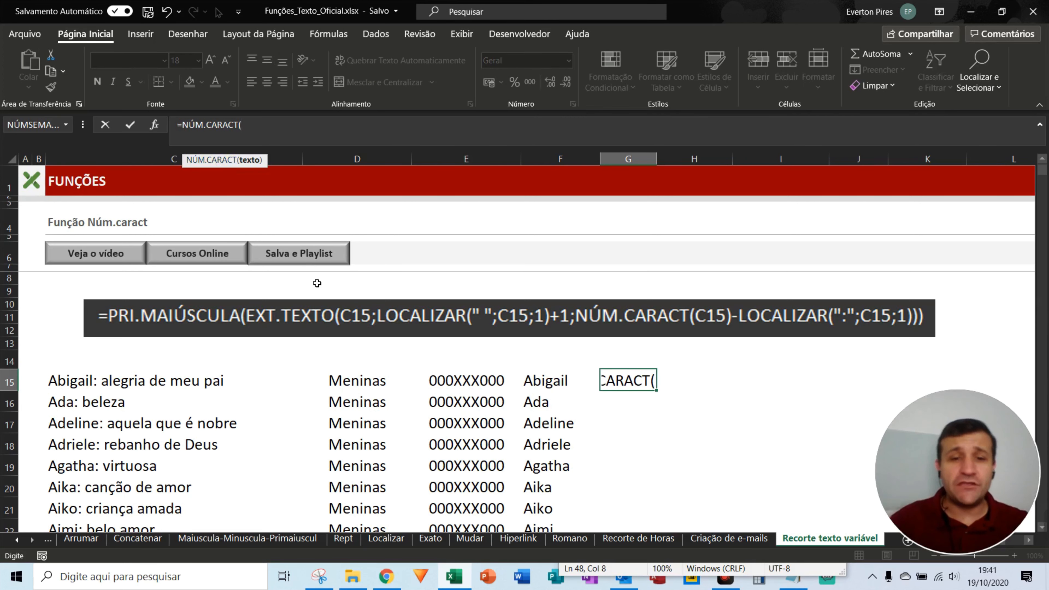
click(162, 382)
text())
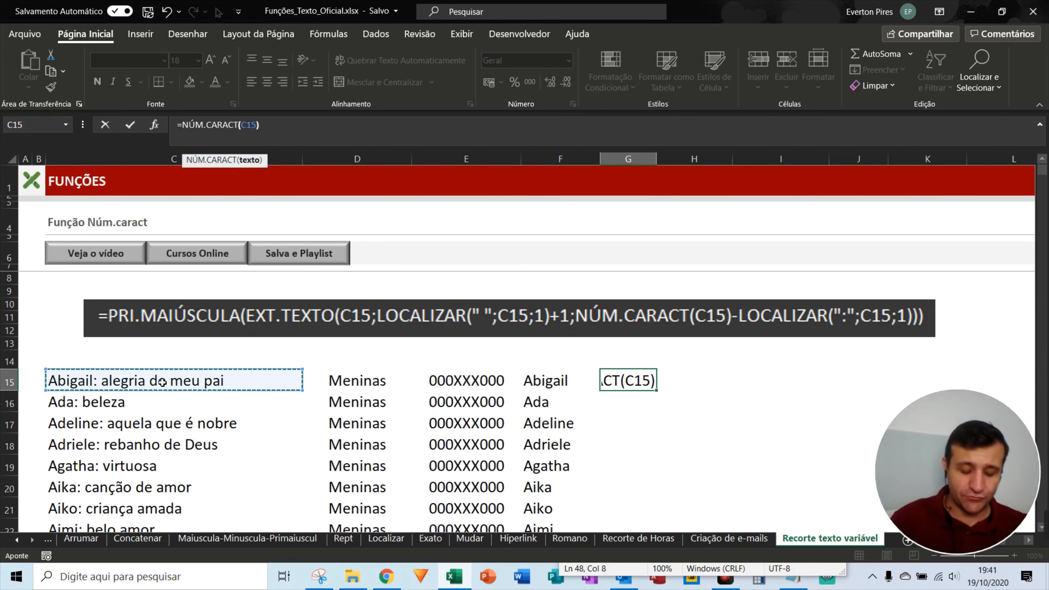
key(Return)
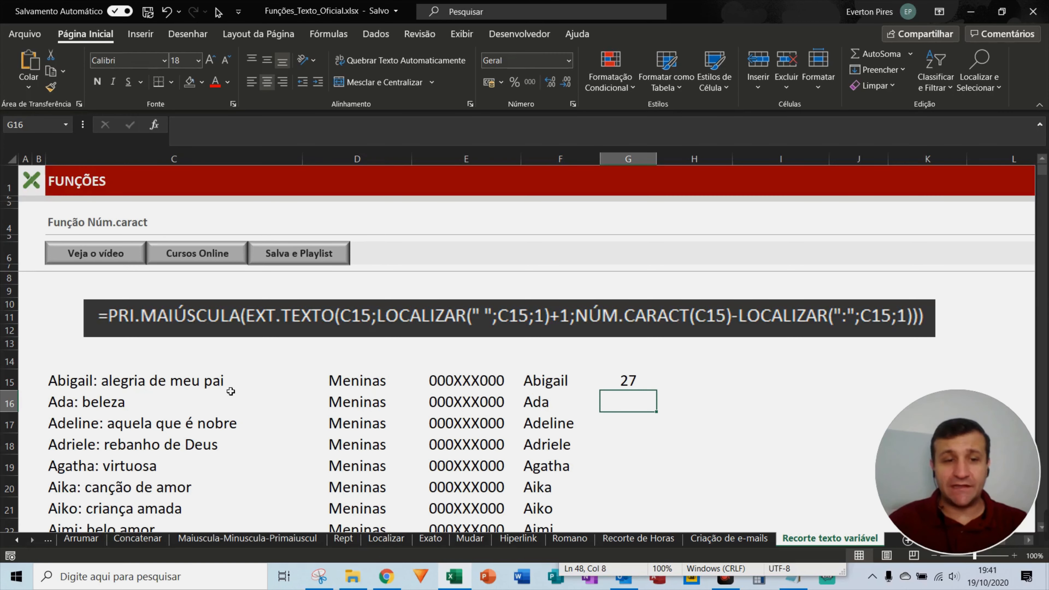
click(634, 389)
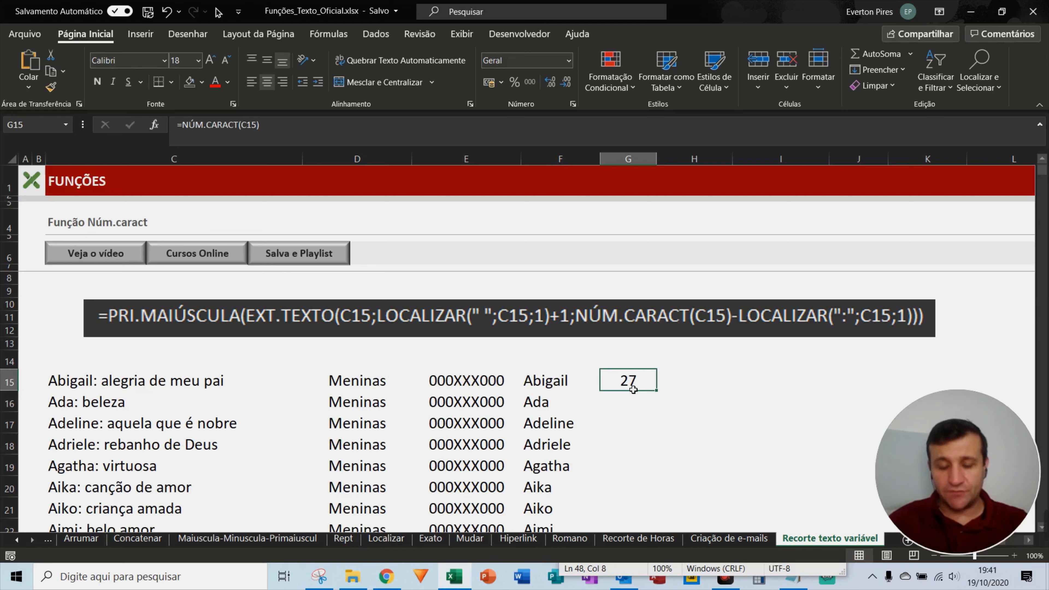
key(Delete)
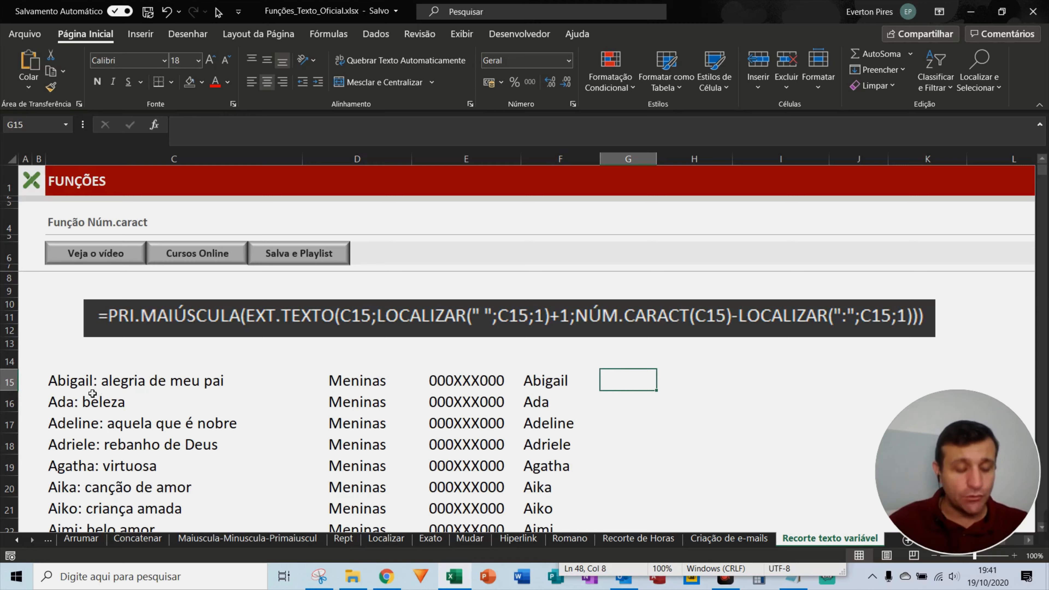
Examine the name-and-meaning texts of varying length in column C and the name-extraction formula in cell F16
key(F5)
scroll(100, 392, down, 3)
scroll(107, 391, up, 2)
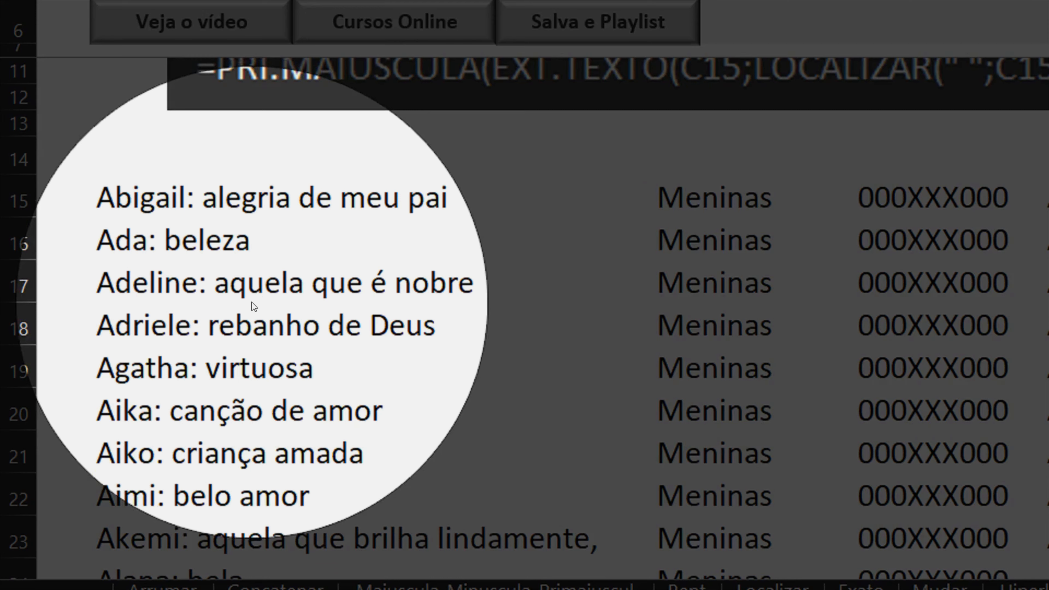
key(F5)
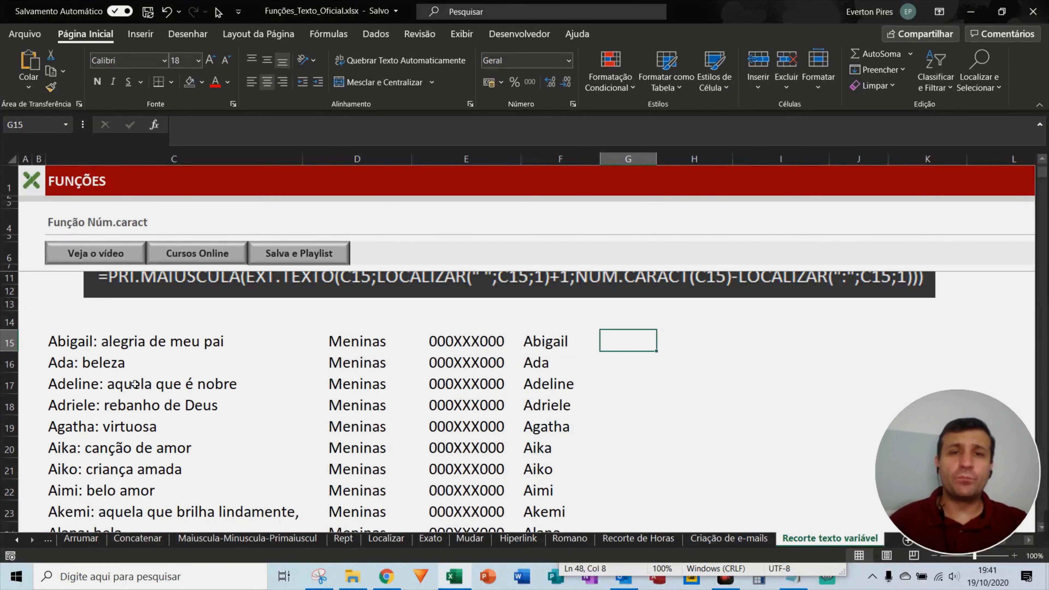
key(F5)
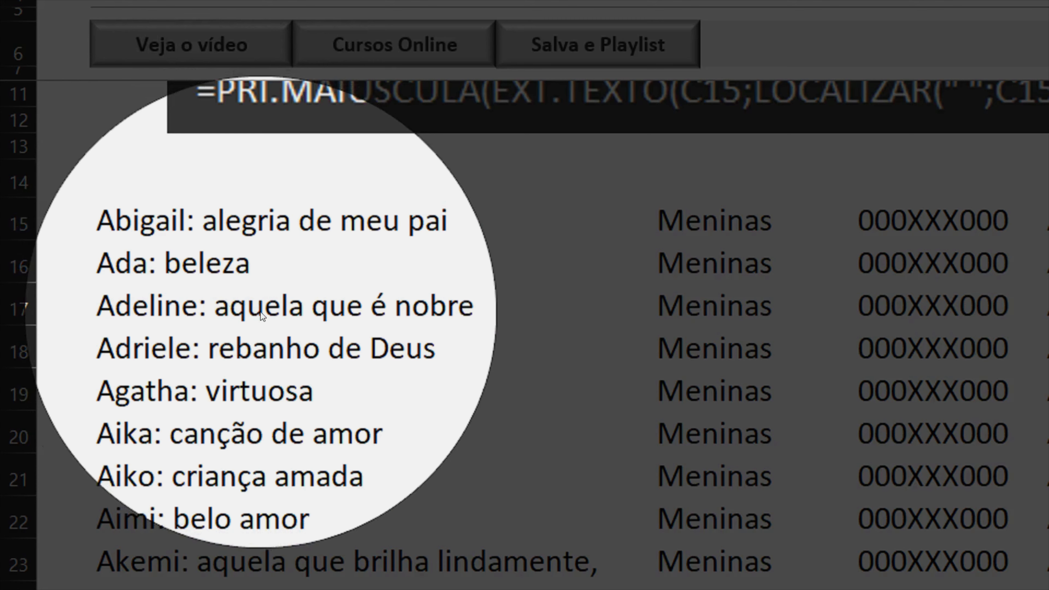
key(F5)
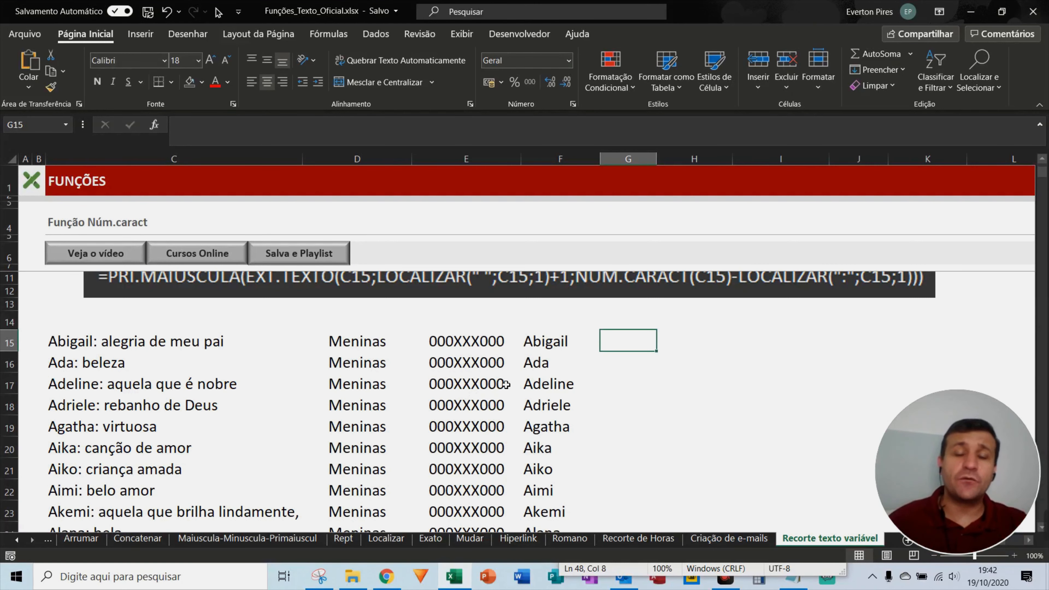
scroll(479, 296, up, 1)
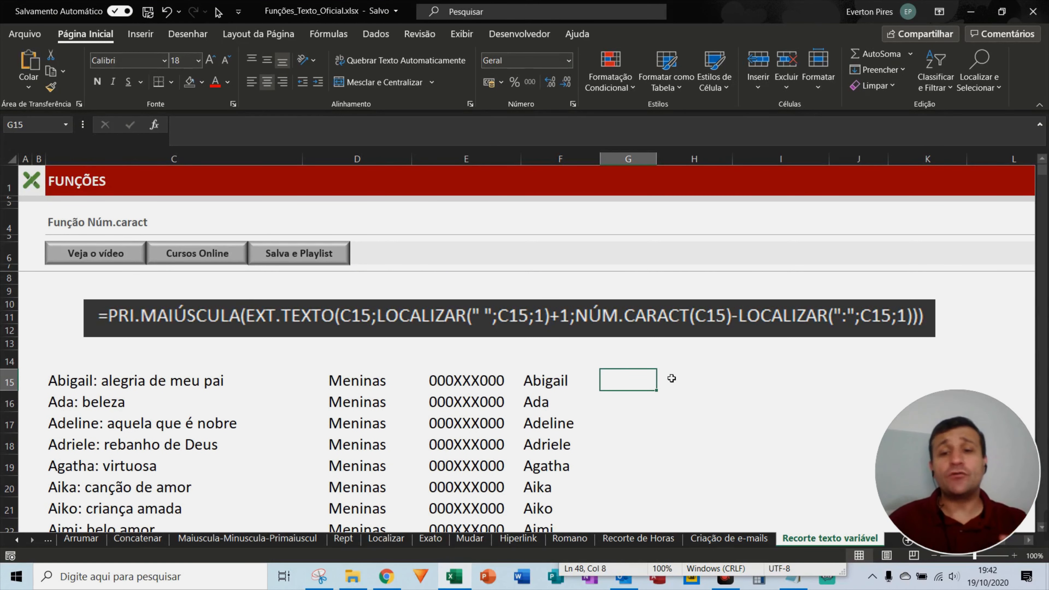
click(554, 391)
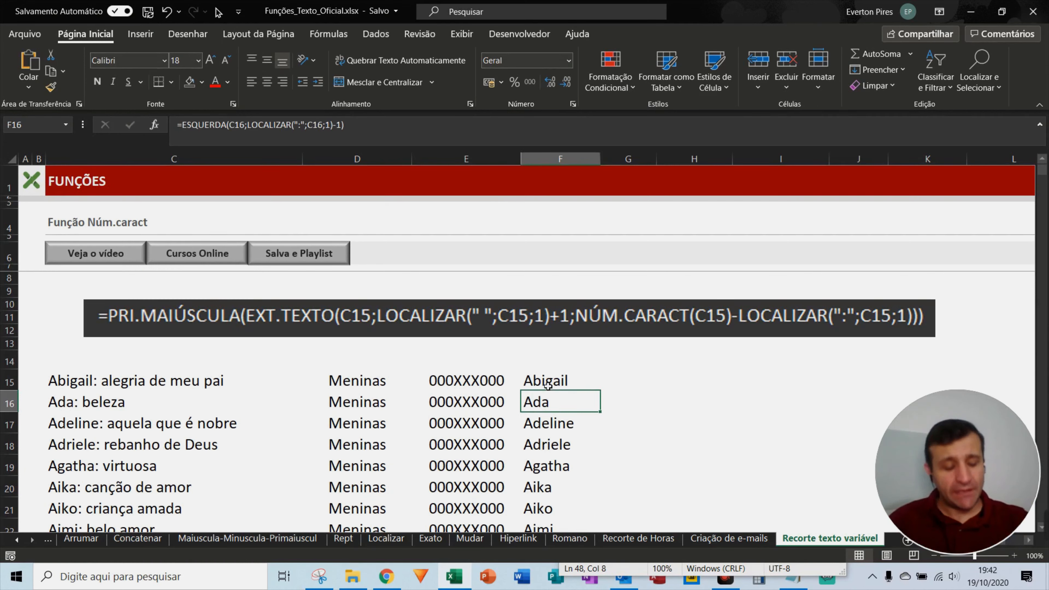
key(F5)
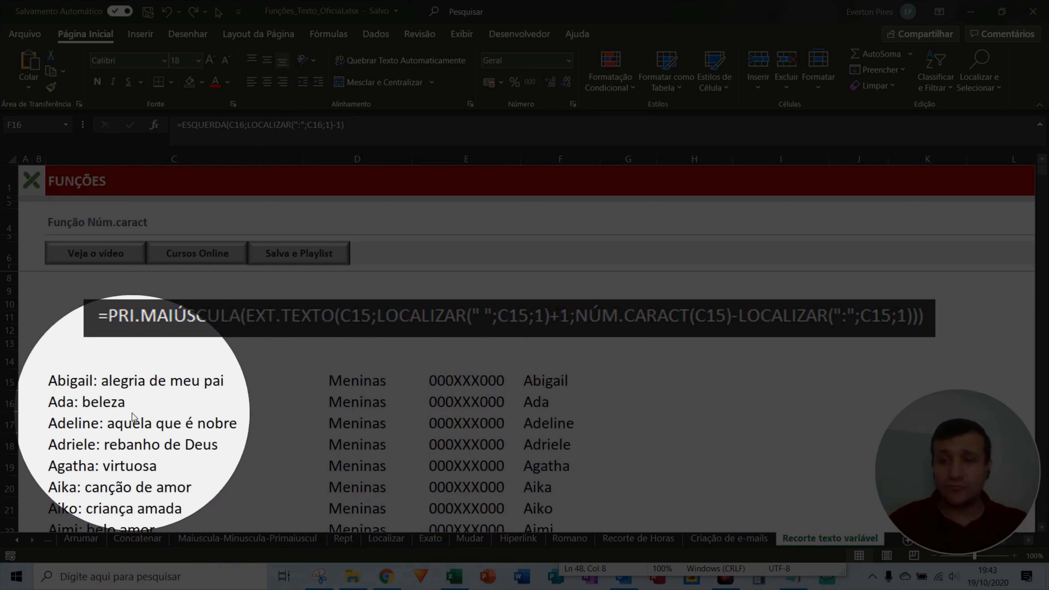
key(Escape)
Highlight the meanings after the colon in C15 and C16 with the yellow annotation marker, and leave the annotation mode
key(ctrl+alt+d)
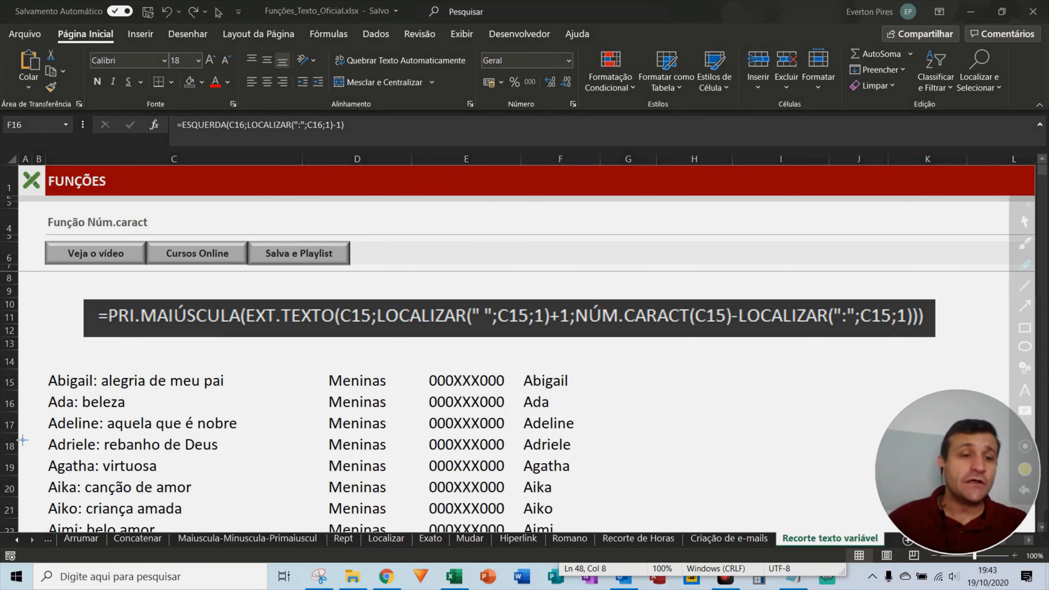
drag(106, 386, 232, 385)
drag(84, 401, 124, 401)
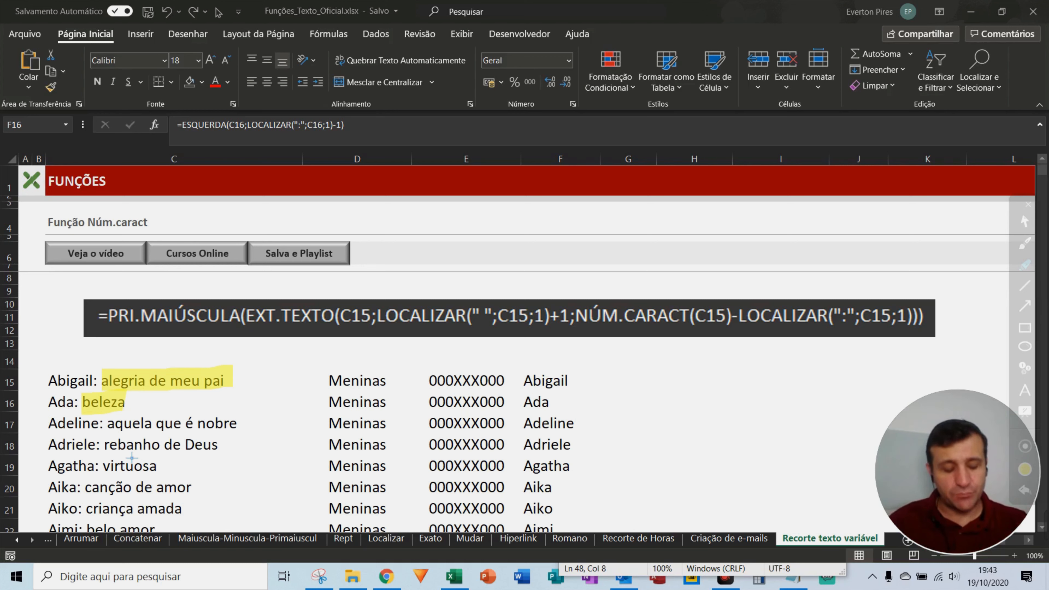
key(Escape)
Start an EXT.TEXTO formula in cell G15 and point an annotation arrow at the code in E15
click(651, 378)
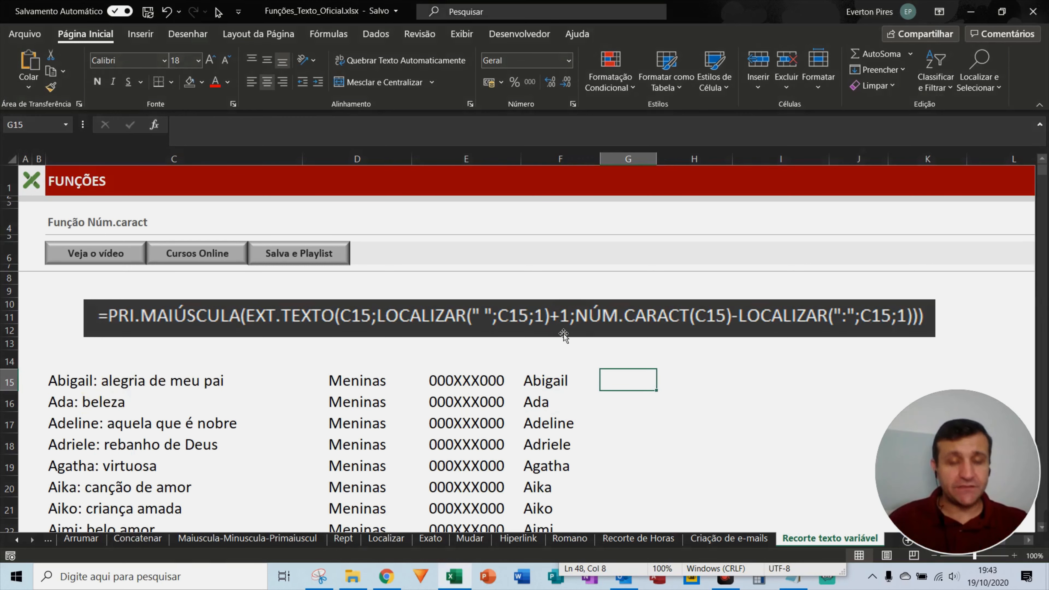
key(F5)
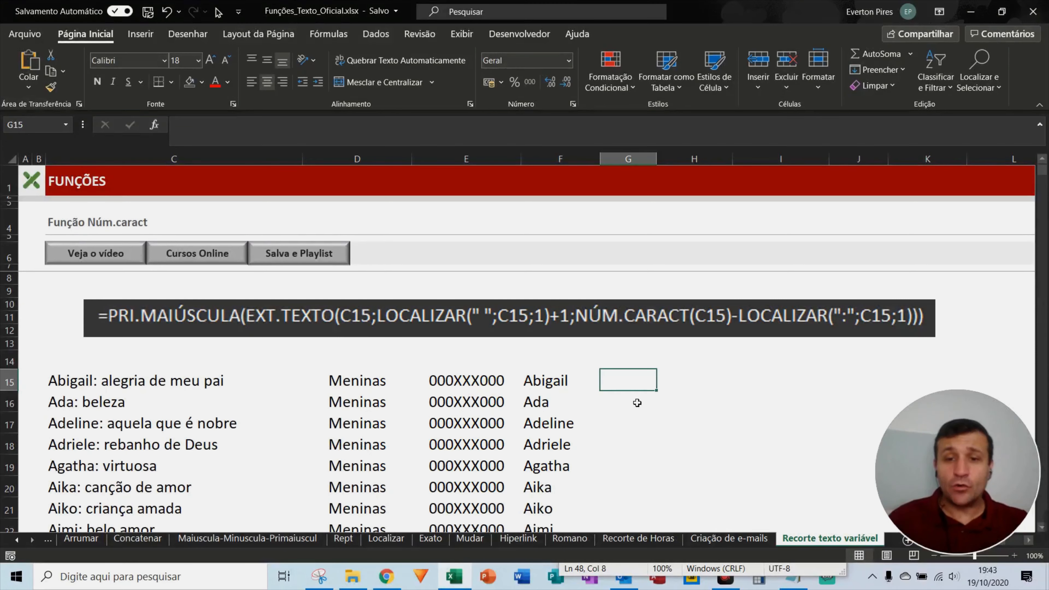
text(=ext)
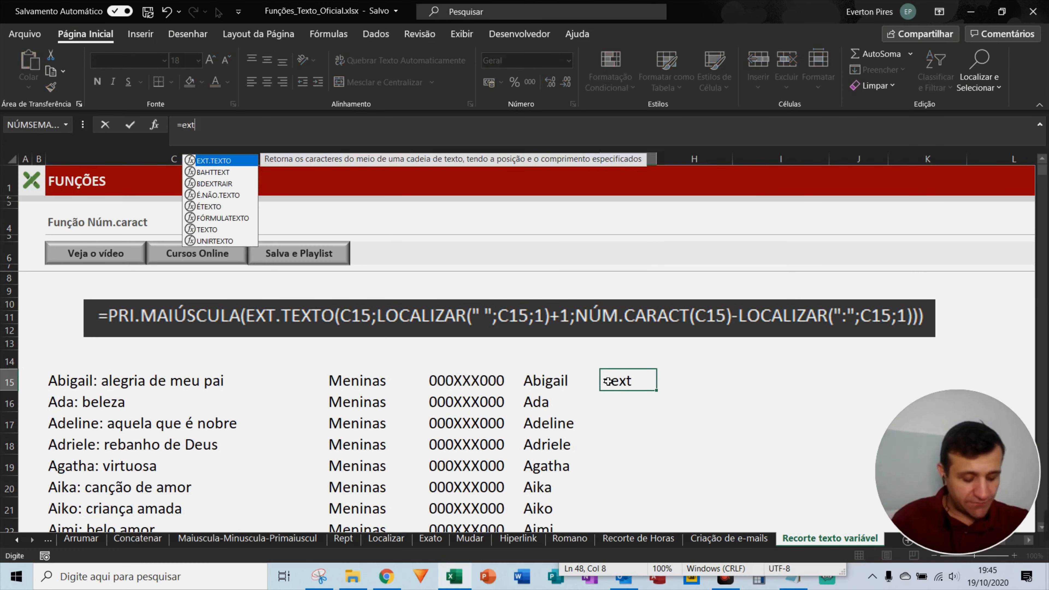
text(.tex)
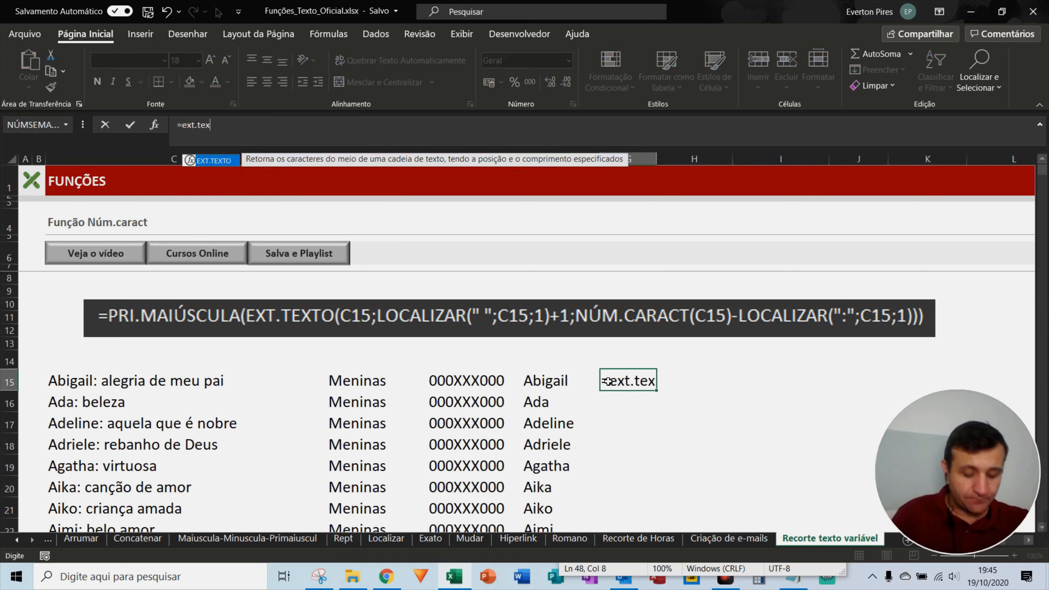
text(to()
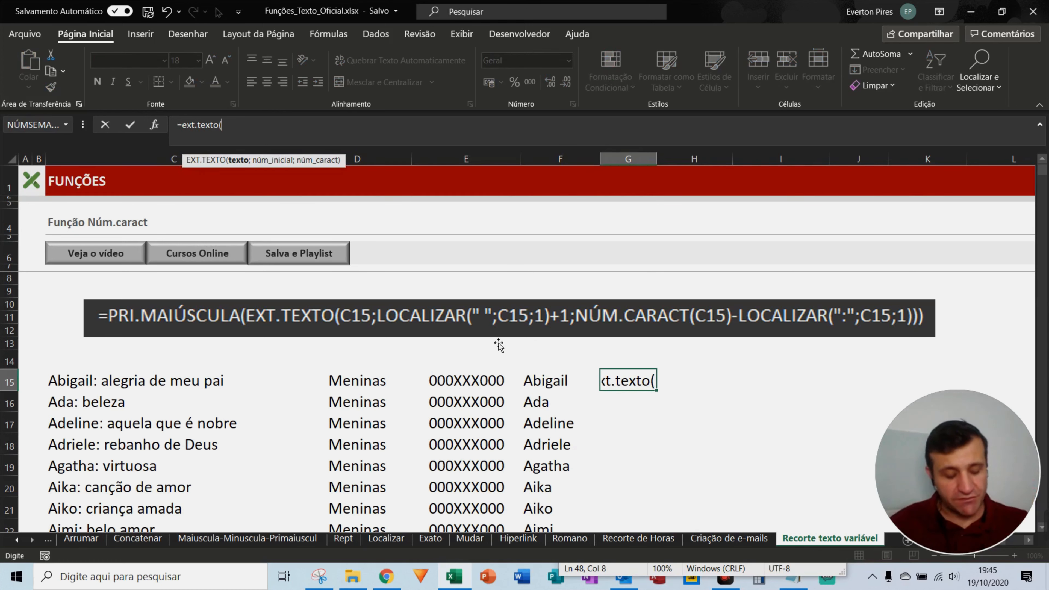
key(ctrl+alt+d)
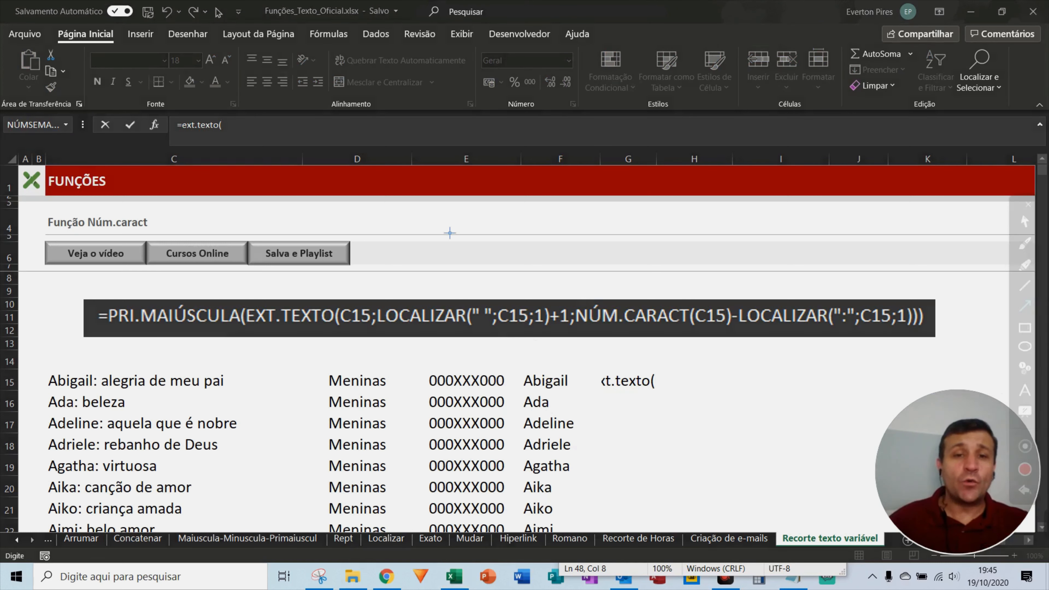
mouse_move(435, 225)
mouse_down()
mouse_move(439, 299)
mouse_move(465, 378)
mouse_move(436, 379)
mouse_move(488, 380)
mouse_up()
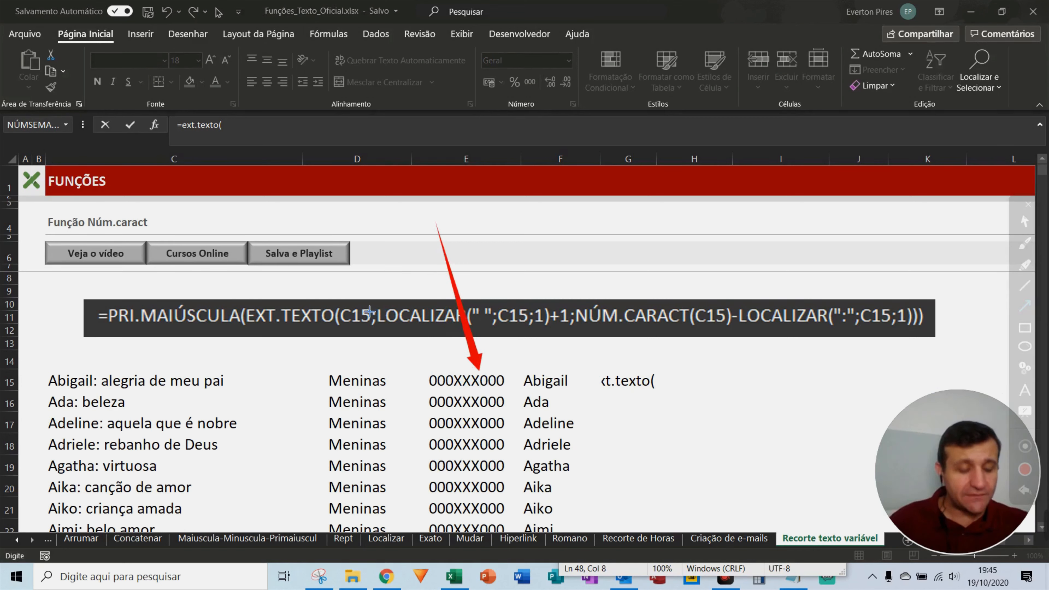
key(Escape)
key(BackSpace)
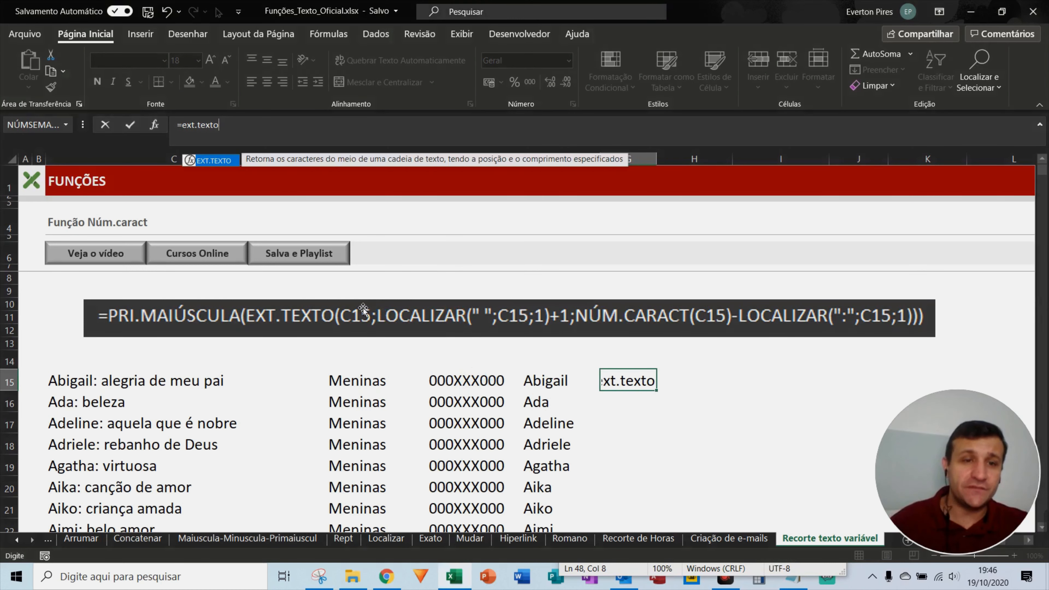
text(()
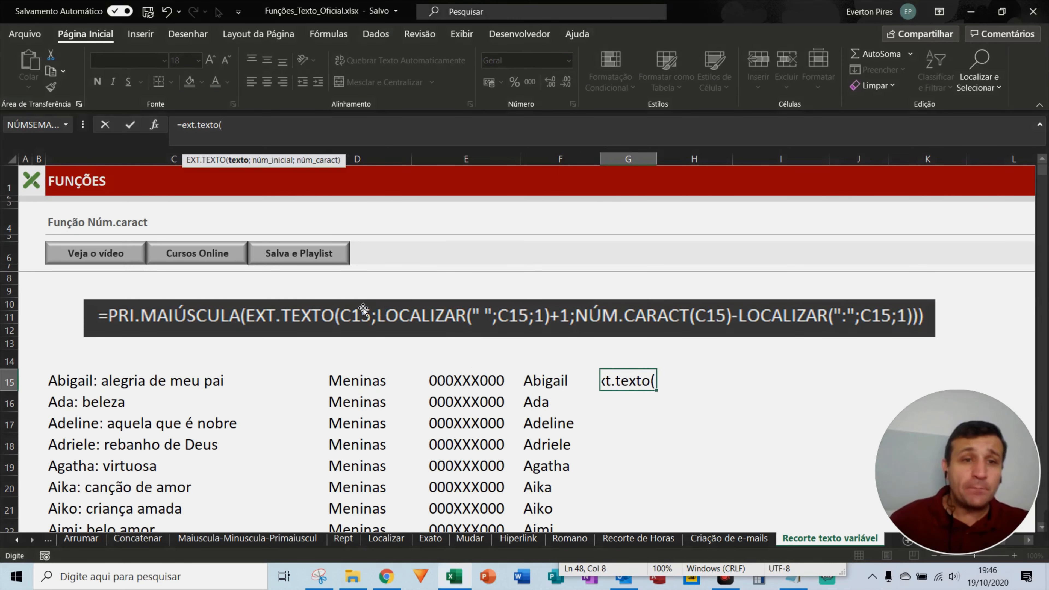
Complete the G15 formula as =EXT.TEXTO(E15;4;3) to extract the three middle characters, and fill it down column G
click(154, 382)
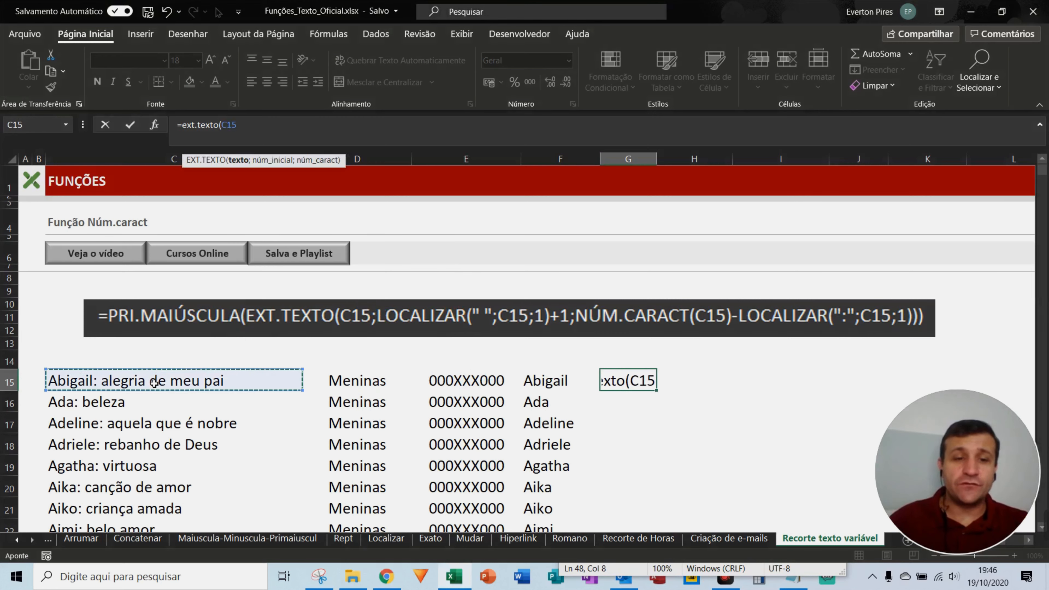
click(467, 382)
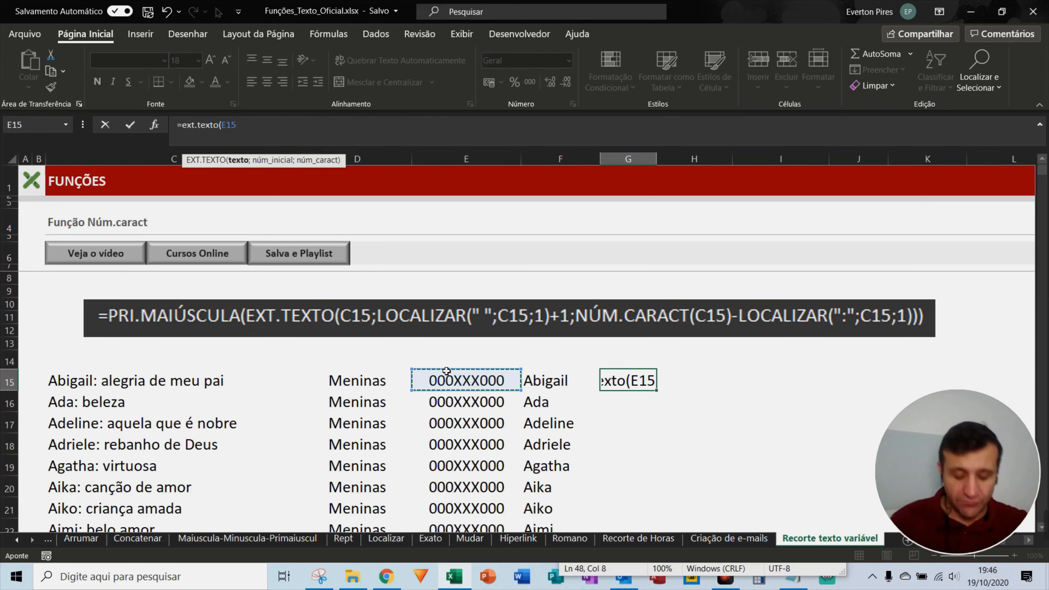
text(;)
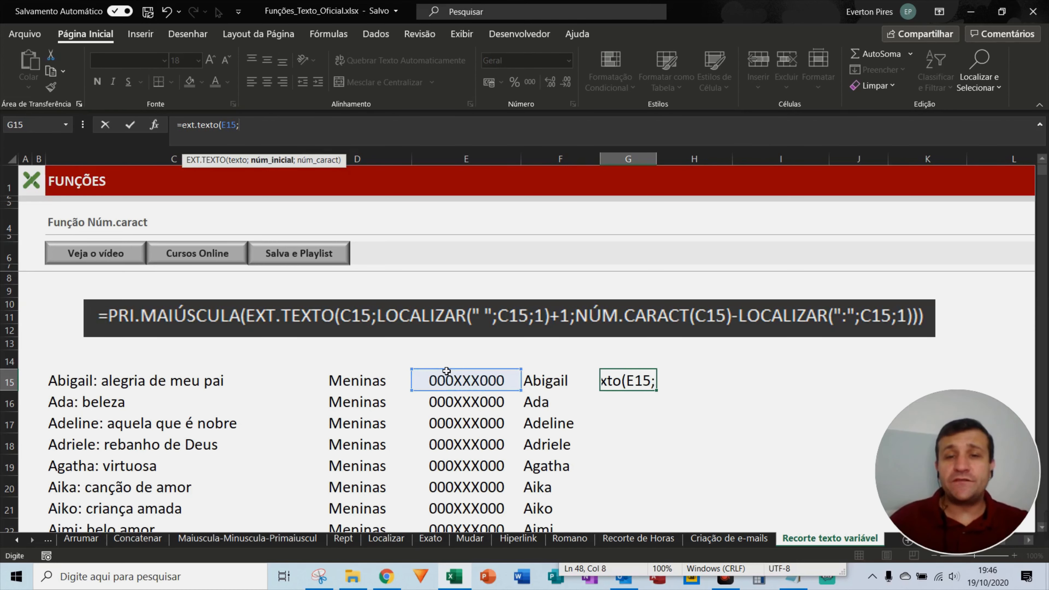
text(4;3)
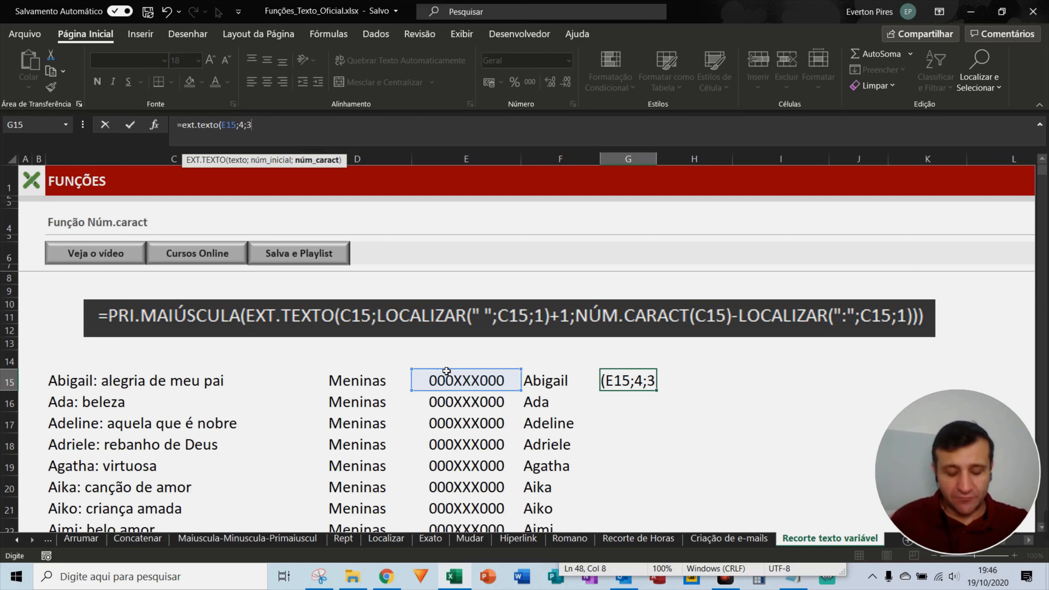
text())
key(Return)
key(Up)
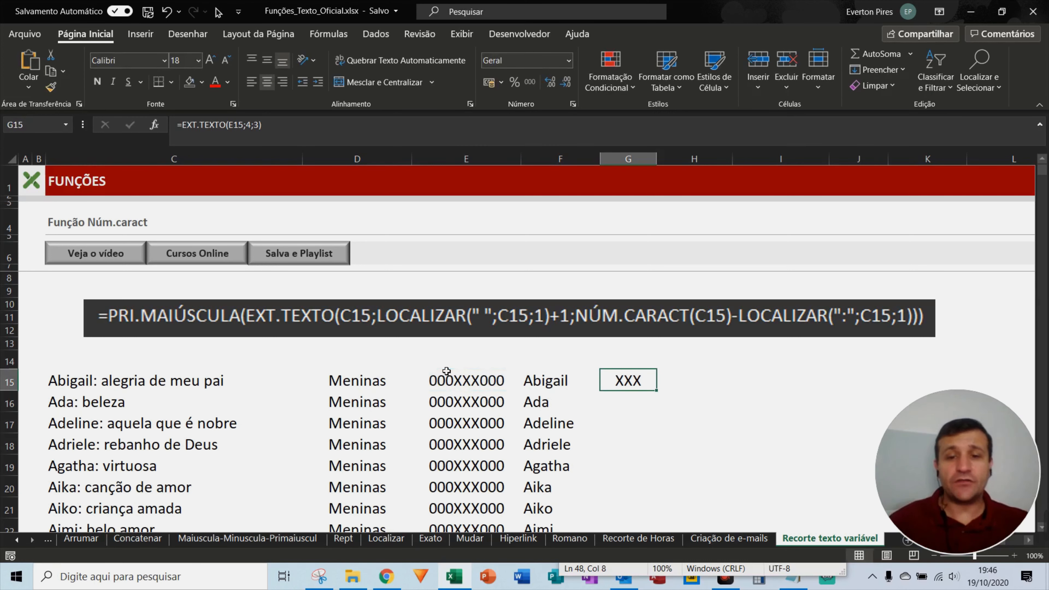
double_click(660, 392)
click(626, 424)
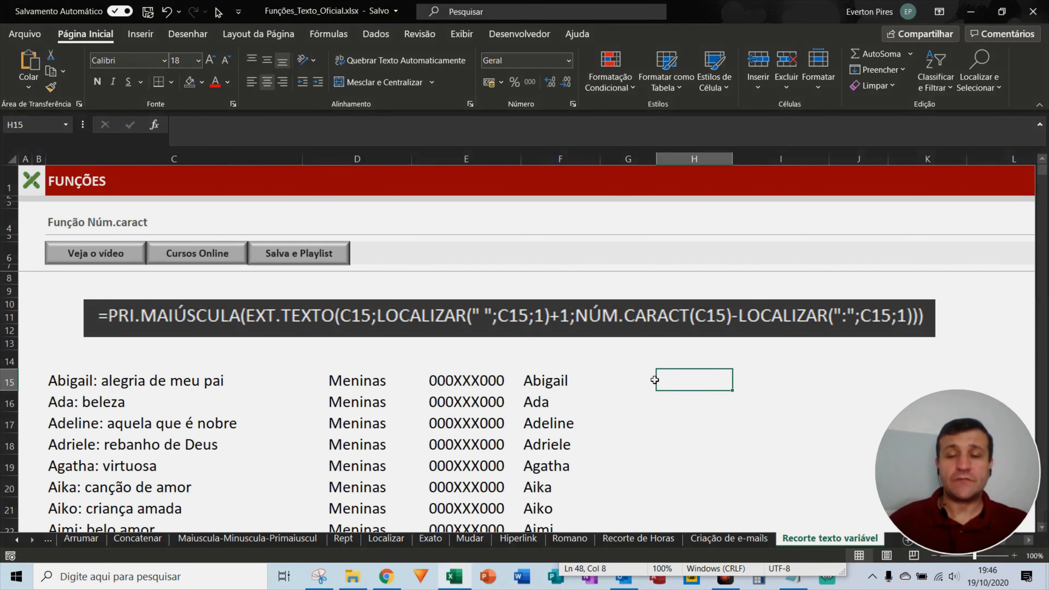
Highlight "alegria de meu pai" in cell C15 with the yellow annotation marker
key(ctrl+alt+d)
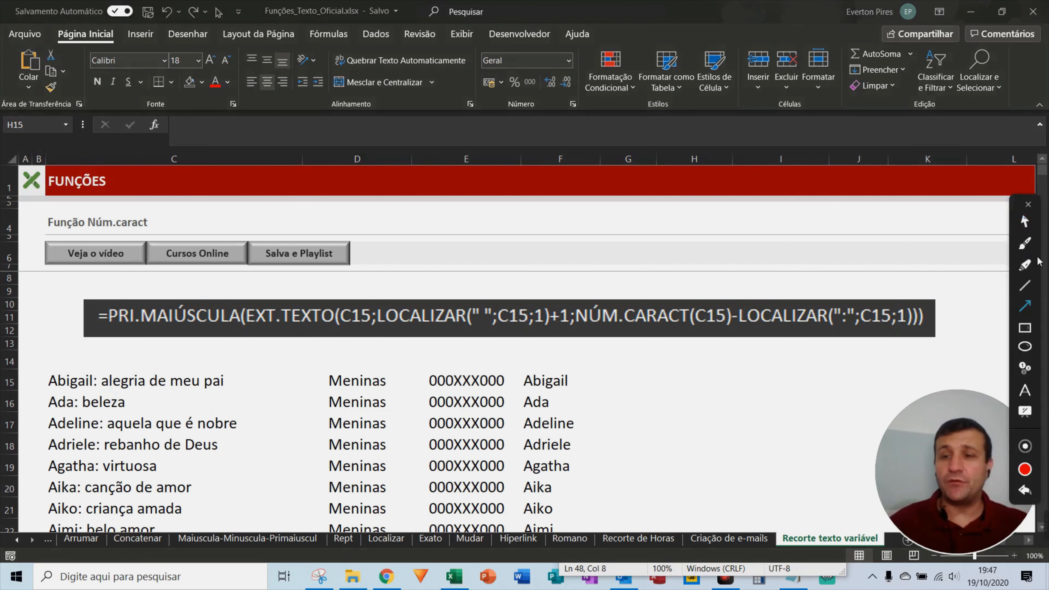
click(1026, 267)
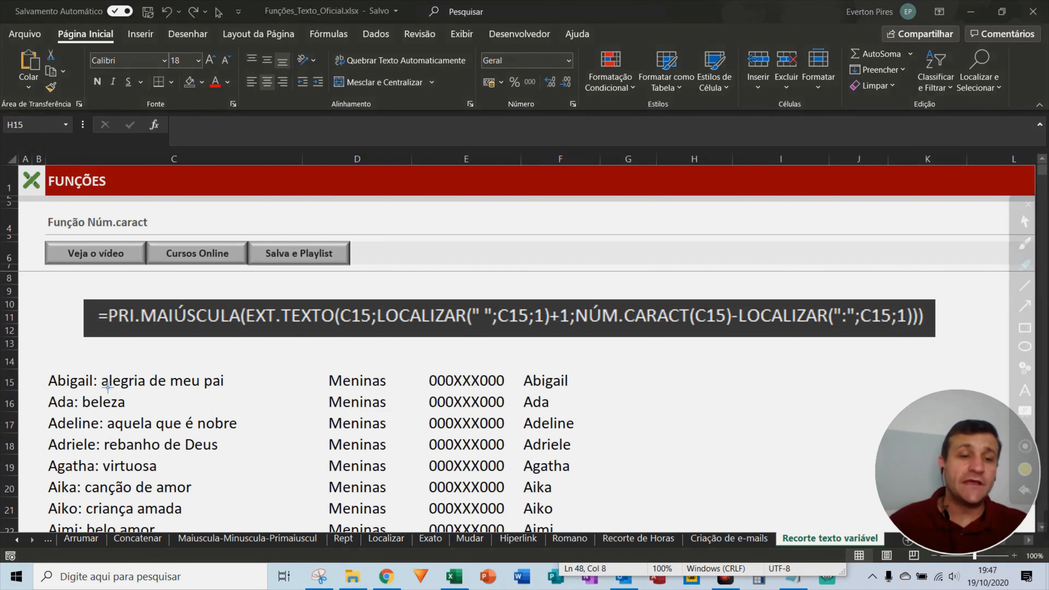
drag(102, 380, 235, 386)
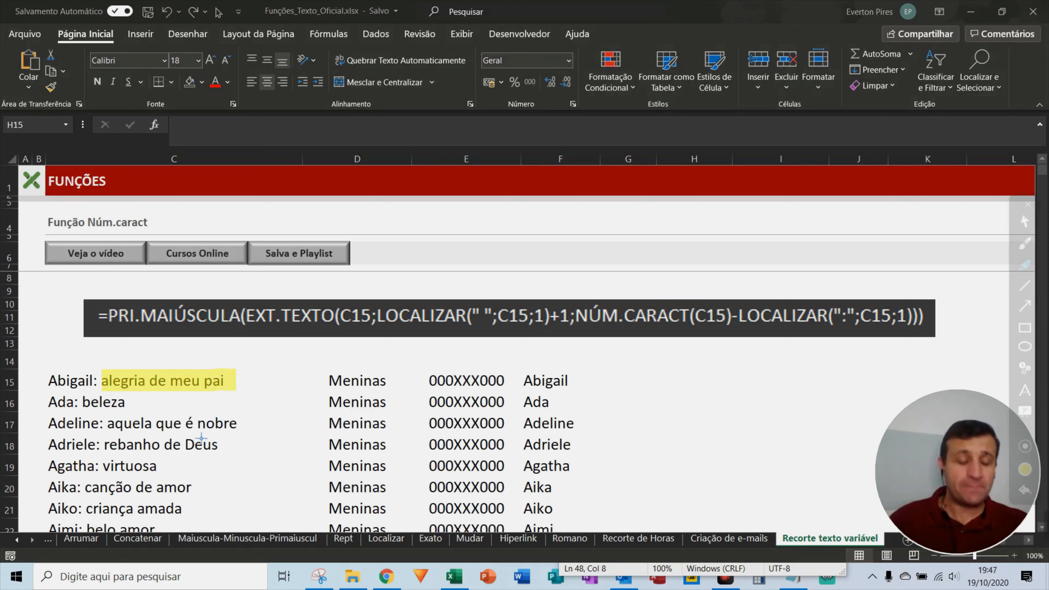
Frame the whole PRI.MAIÚSCULA sample formula with a red annotation rectangle, point a red arrow at its NÚM.CARACT part, and leave the annotation mode
key(Escape)
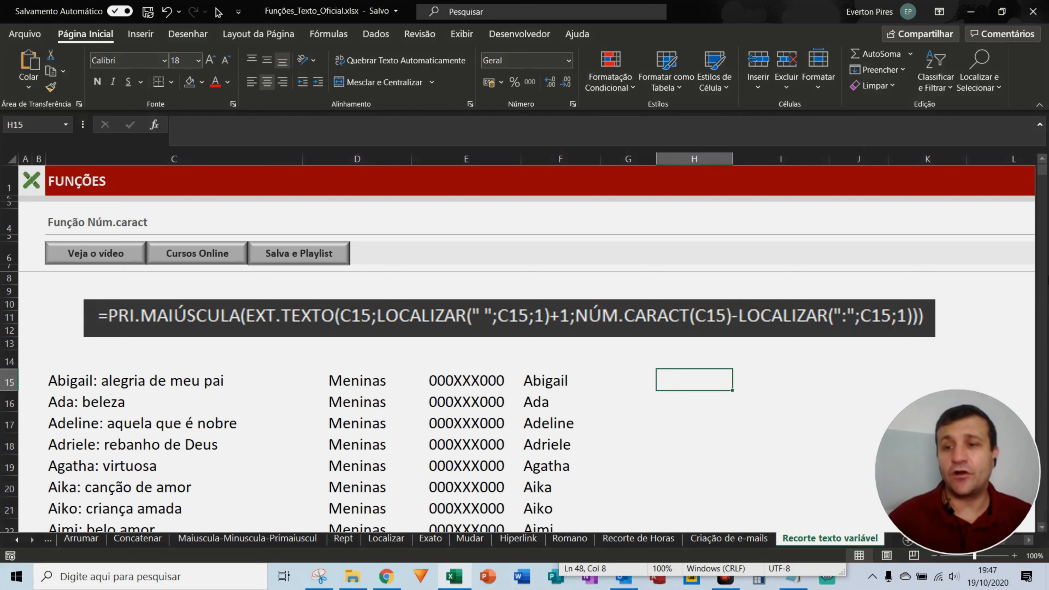
key(ctrl+alt+d)
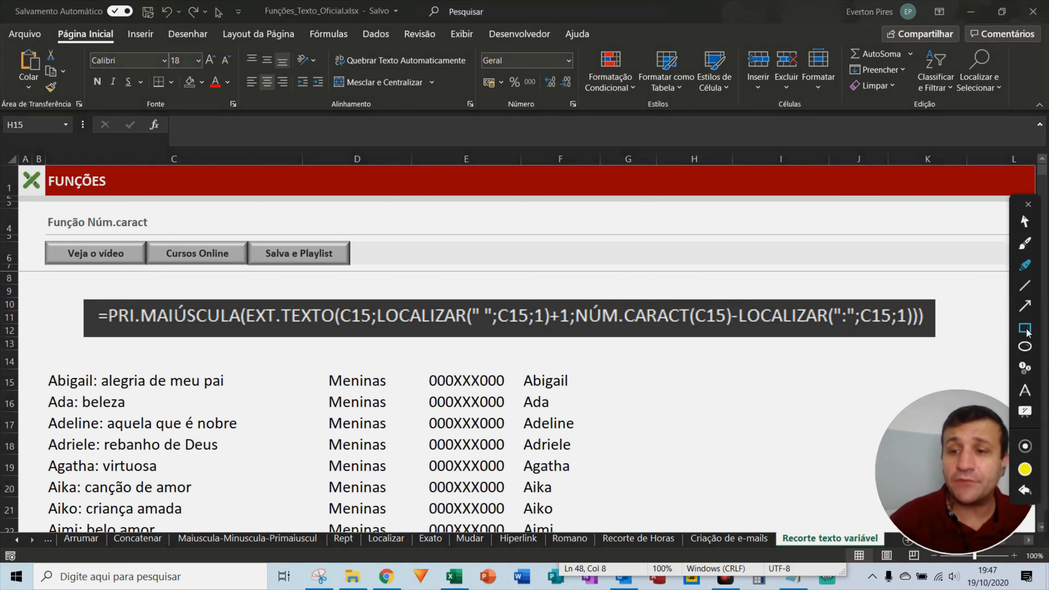
click(1025, 327)
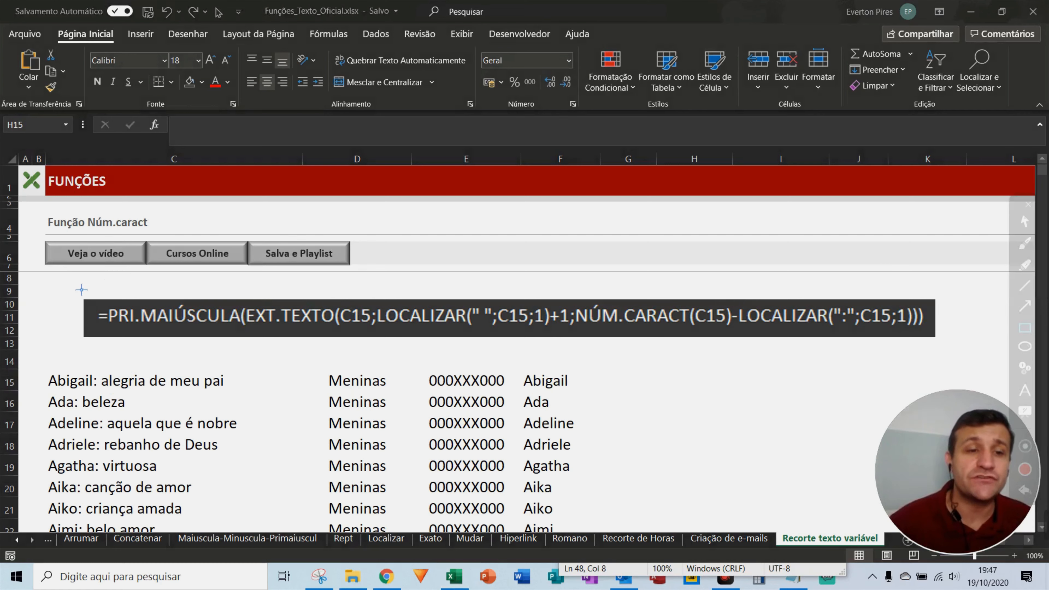
mouse_move(69, 280)
mouse_down()
mouse_move(155, 346)
mouse_move(950, 353)
mouse_up()
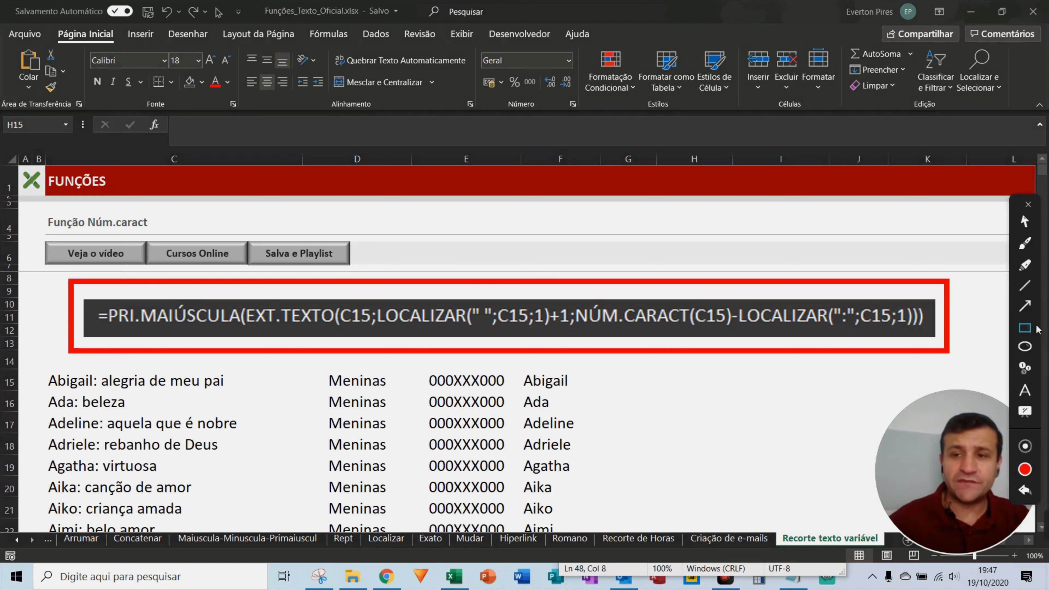
click(1030, 312)
drag(576, 209, 639, 307)
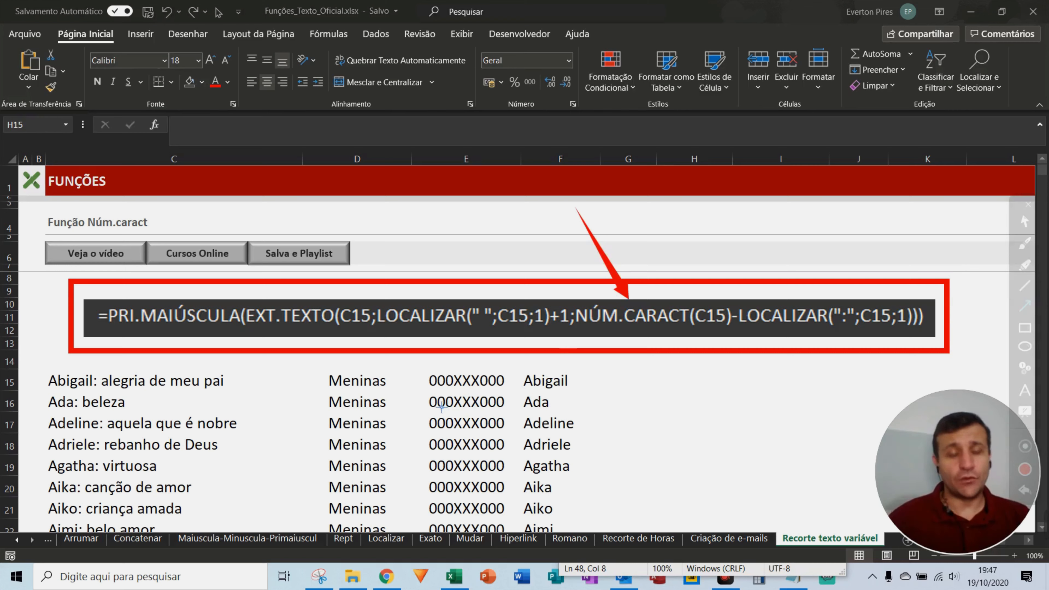
key(Escape)
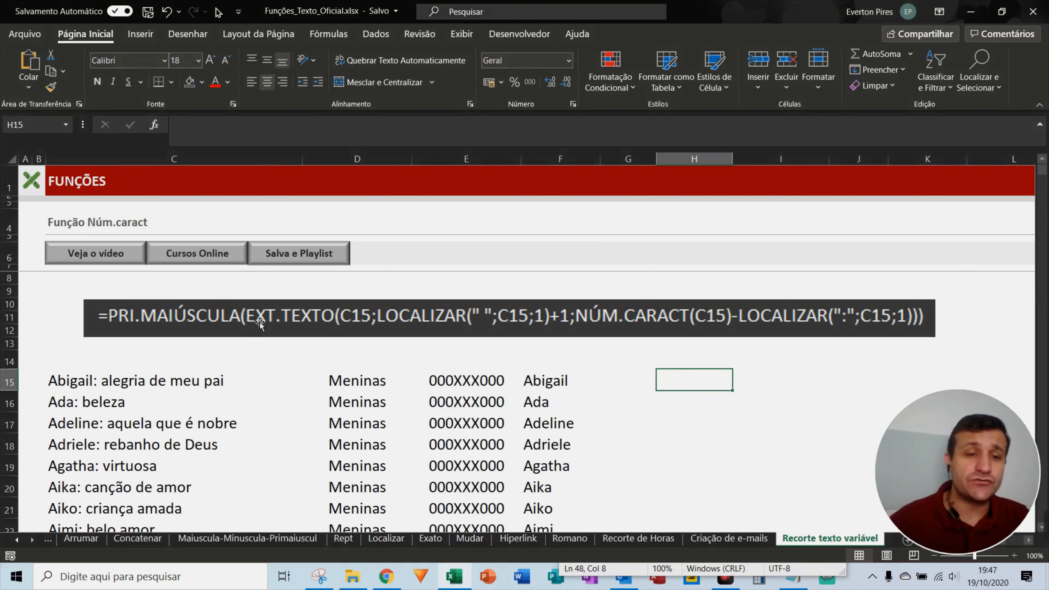
Draw red annotation rectangles around PRI.MAIÚSCULA and around the entire EXT.TEXTO expression in the sample formula
key(ctrl+alt+d)
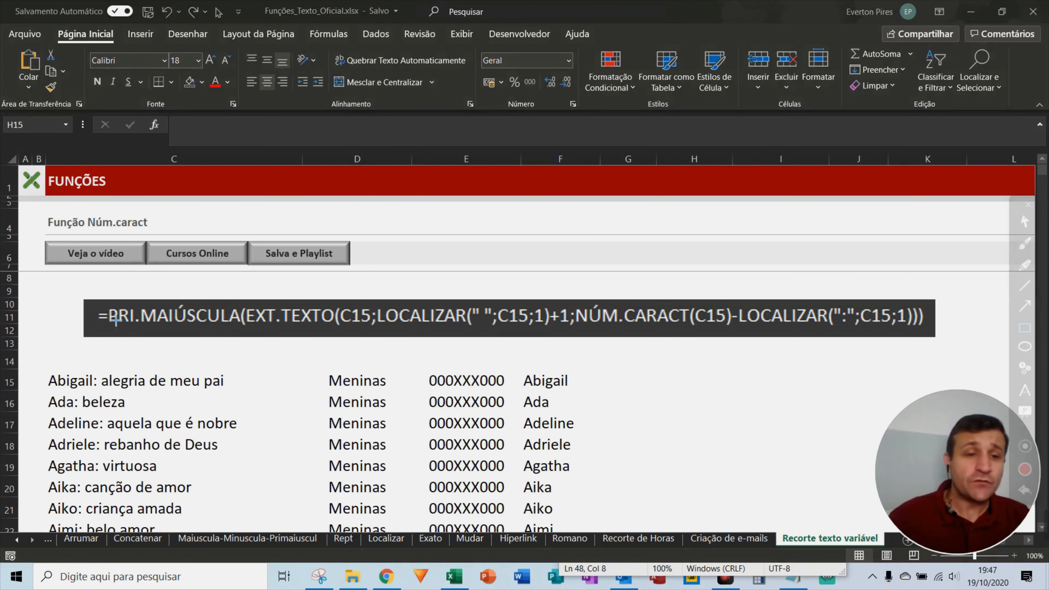
mouse_move(90, 299)
mouse_down()
mouse_move(102, 312)
mouse_move(251, 351)
mouse_move(250, 342)
mouse_up()
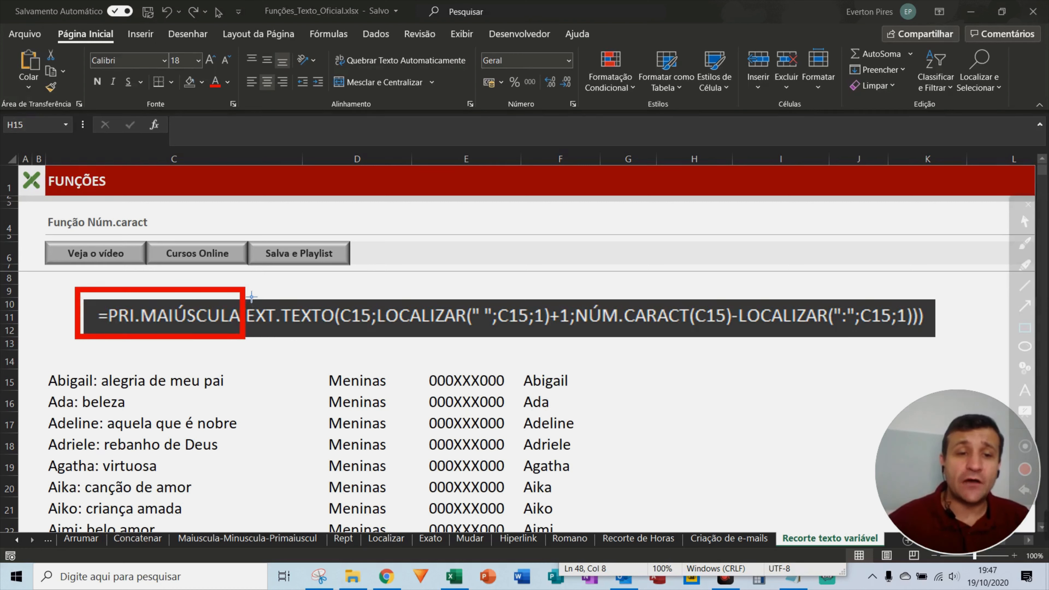
mouse_move(243, 288)
mouse_down()
mouse_move(311, 353)
mouse_move(362, 352)
mouse_up()
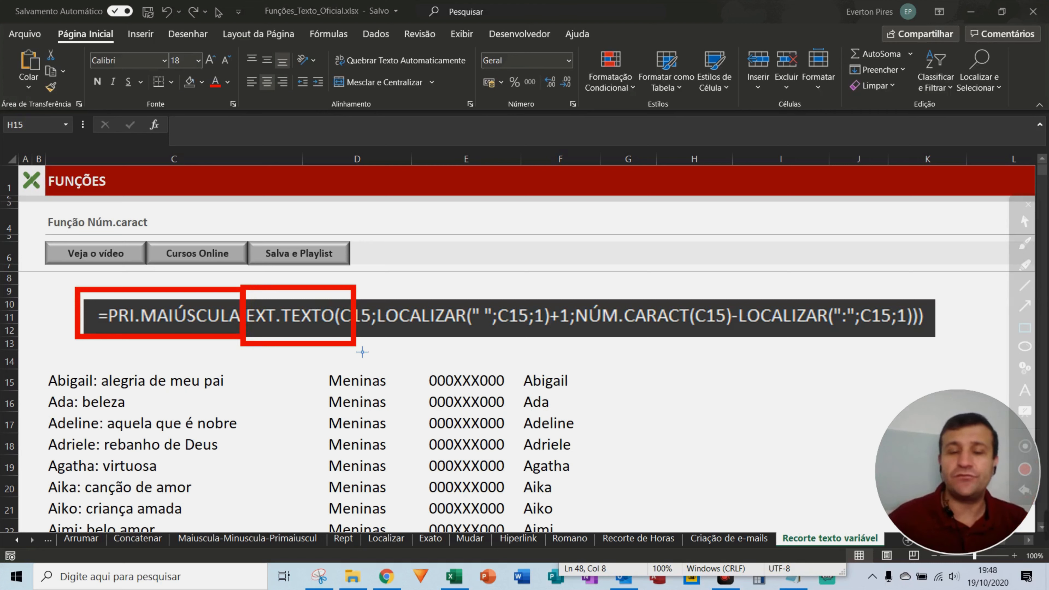
mouse_move(362, 352)
mouse_down()
mouse_move(332, 354)
mouse_move(368, 353)
mouse_move(358, 351)
mouse_up()
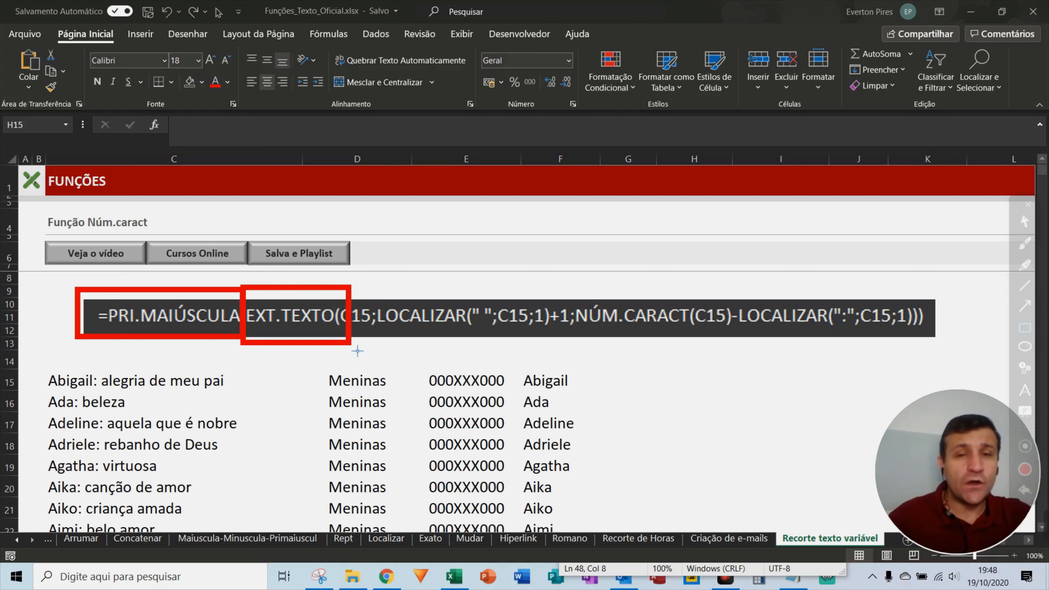
drag(358, 352, 359, 352)
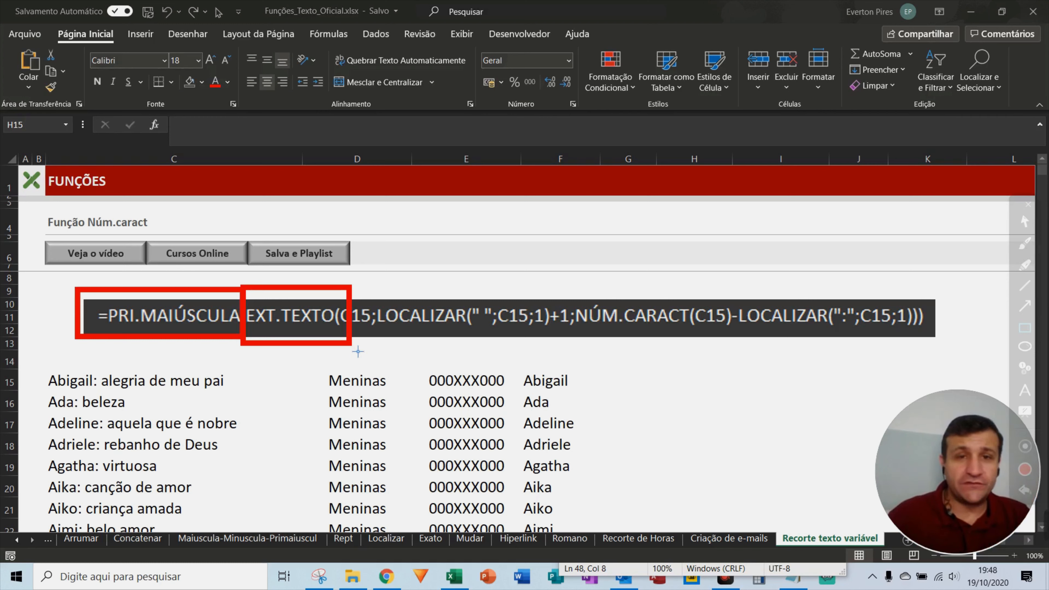
drag(358, 352, 359, 352)
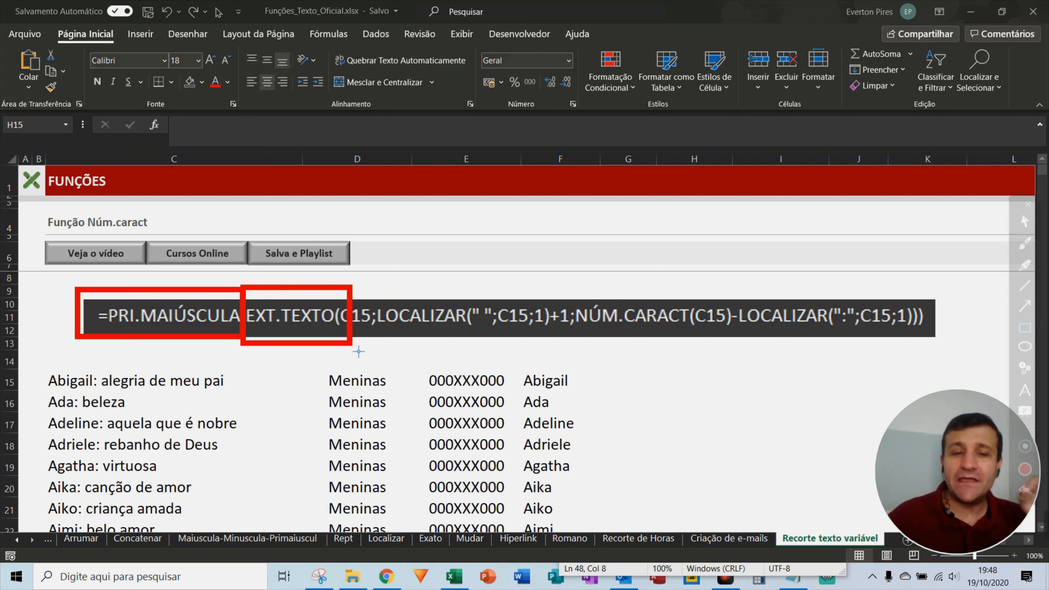
mouse_move(359, 351)
mouse_down()
mouse_move(313, 350)
mouse_move(955, 354)
mouse_up()
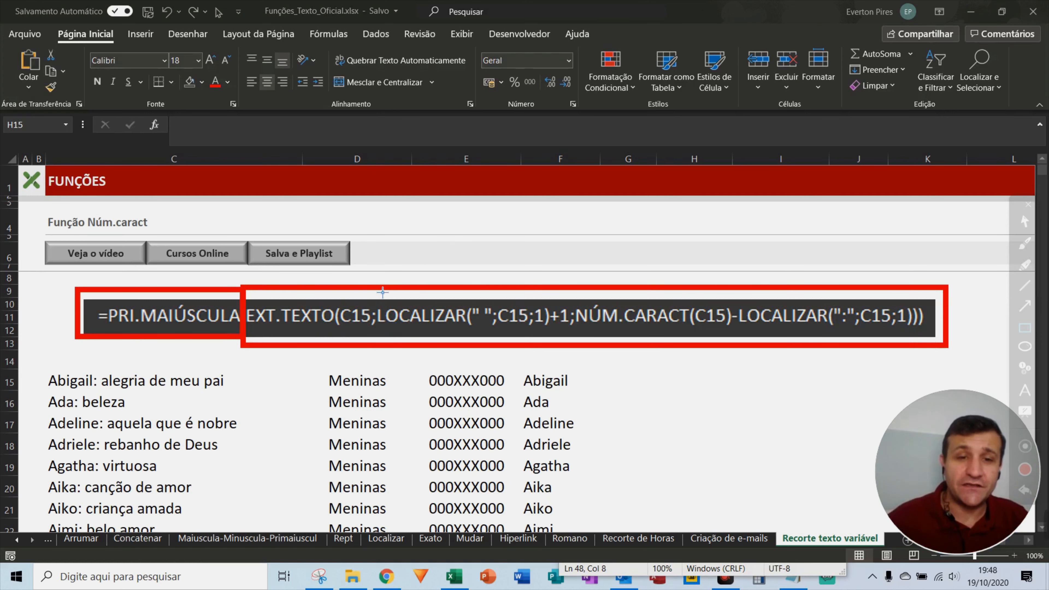
Frame LOCALIZAR(" ";C15;1)+1, NÚM.CARACT(C15) and LOCALIZAR(":";C15;1) with separate red rectangles in the sample formula, and leave the annotation mode
mouse_move(377, 273)
mouse_down()
mouse_move(382, 326)
mouse_move(444, 366)
mouse_move(581, 368)
mouse_up()
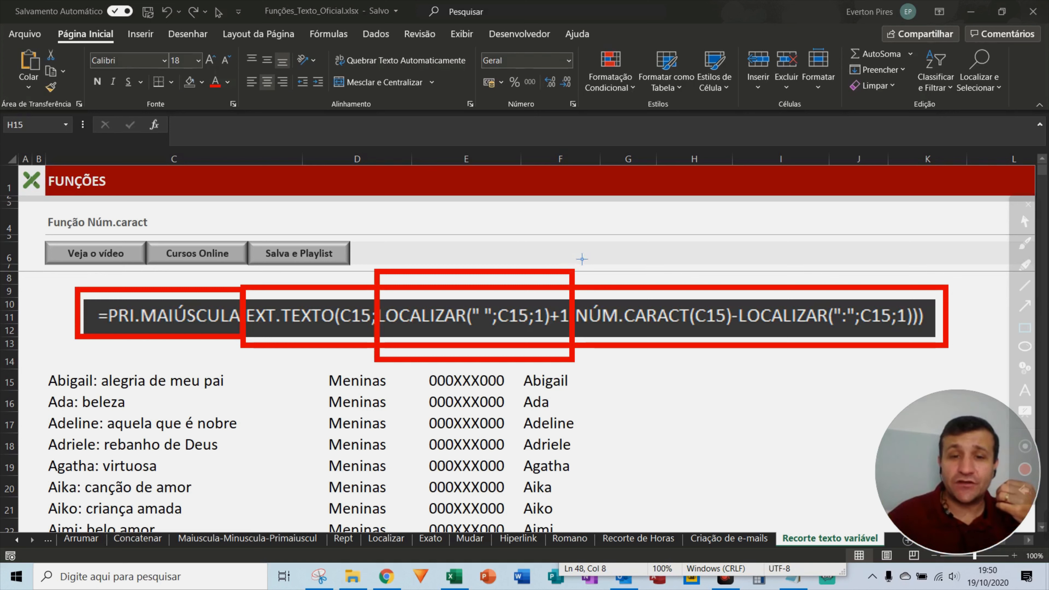
mouse_move(572, 247)
mouse_down()
mouse_move(606, 390)
mouse_move(672, 398)
mouse_move(754, 382)
mouse_up()
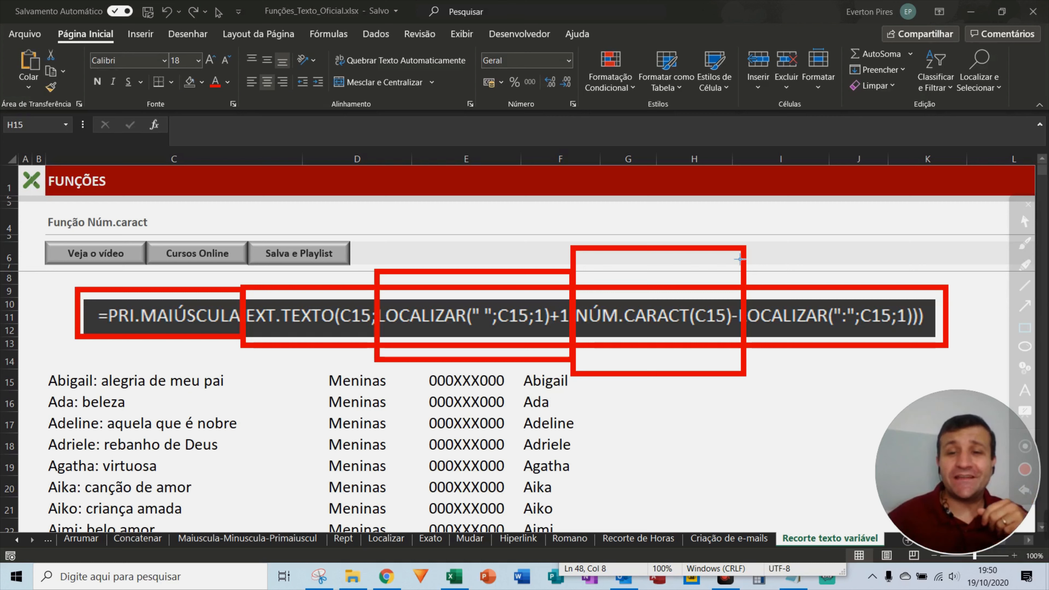
mouse_move(756, 235)
mouse_down()
mouse_move(756, 351)
mouse_move(873, 429)
mouse_move(968, 401)
mouse_move(965, 410)
mouse_up()
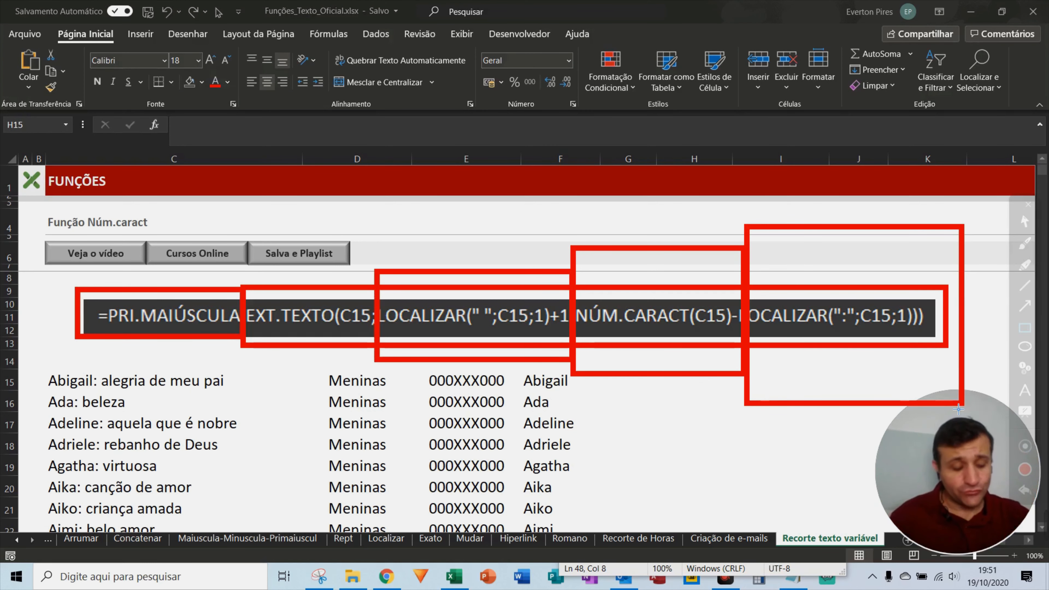
key(Escape)
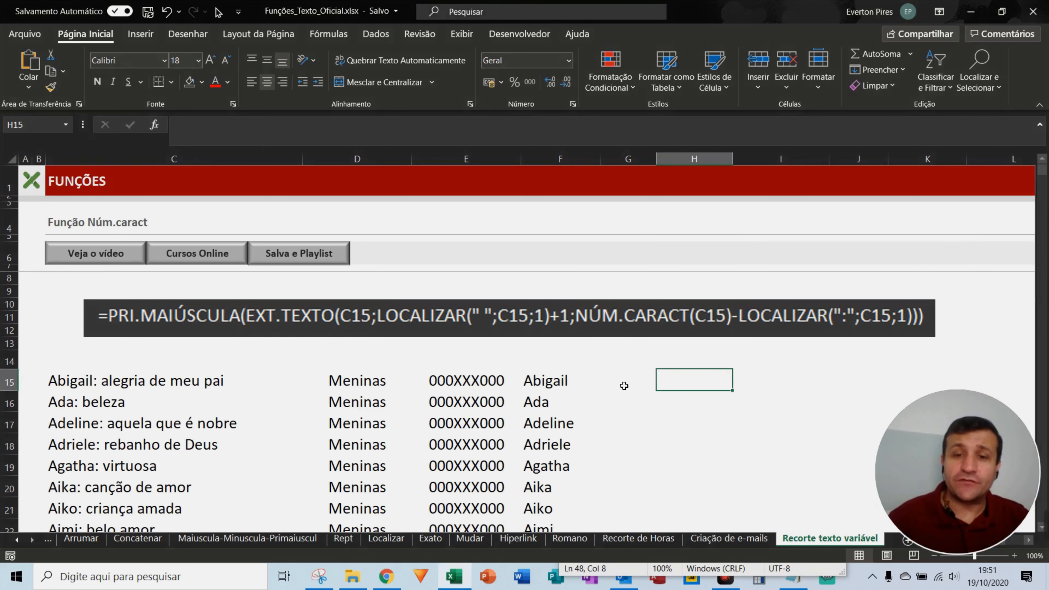
Start an EXT.TEXTO formula in cell H15 with C15 as its text argument, briefly spotlighting that cell
click(624, 387)
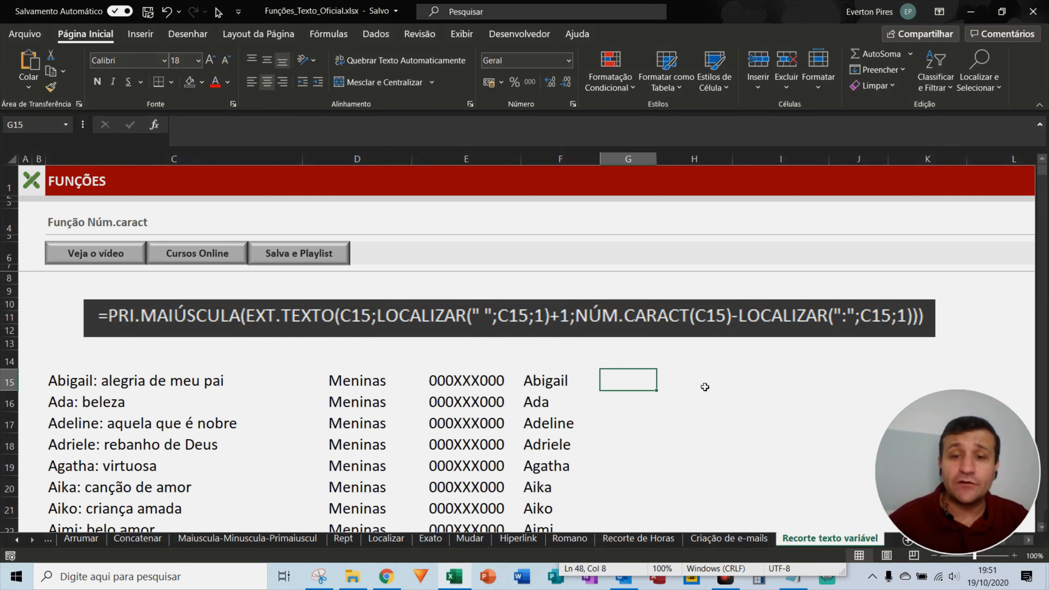
click(695, 388)
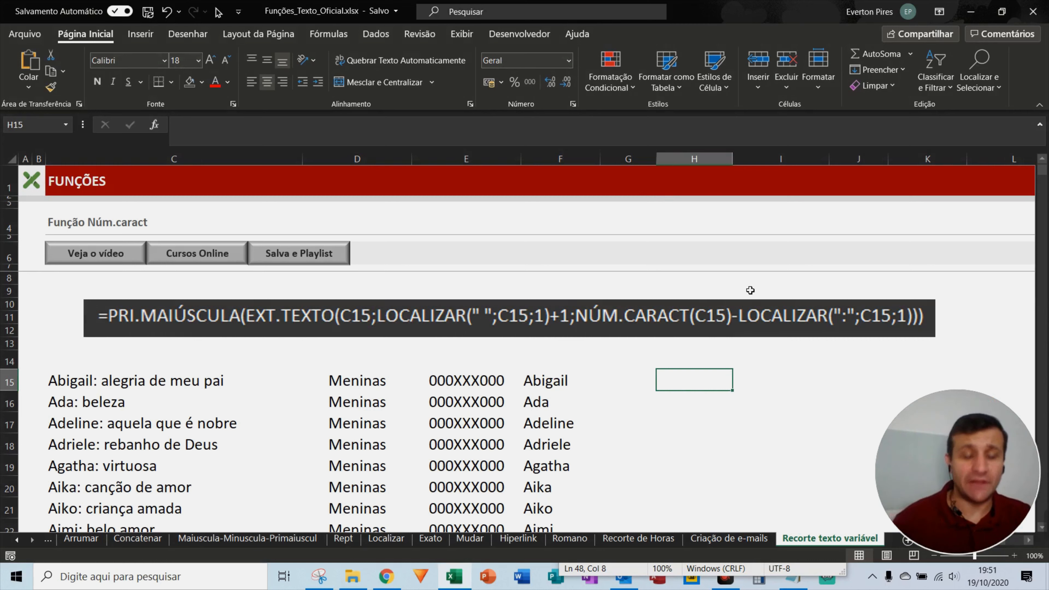
text(=ext,)
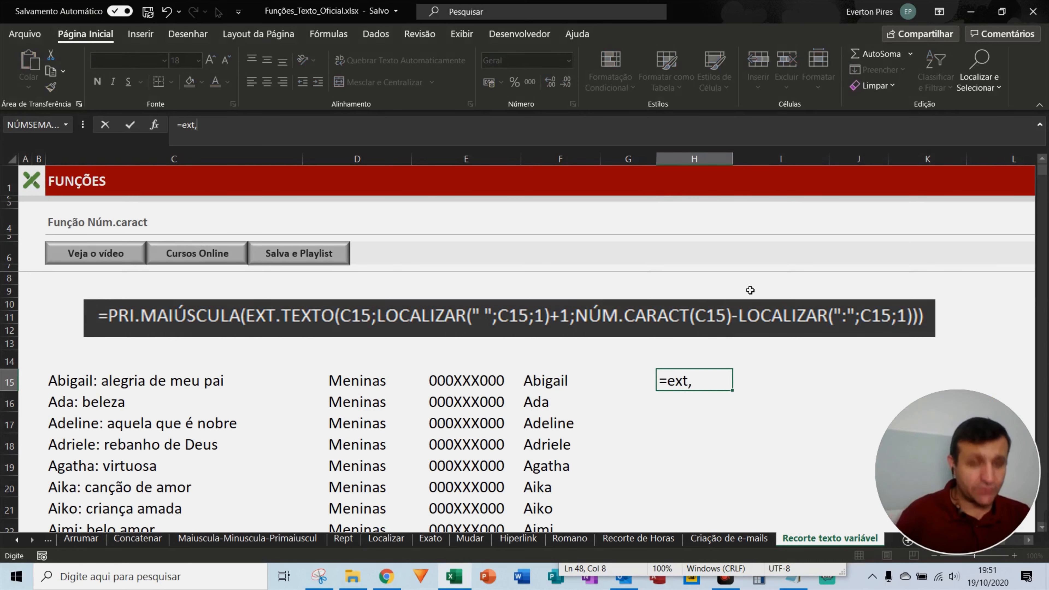
key(BackSpace)
text(.)
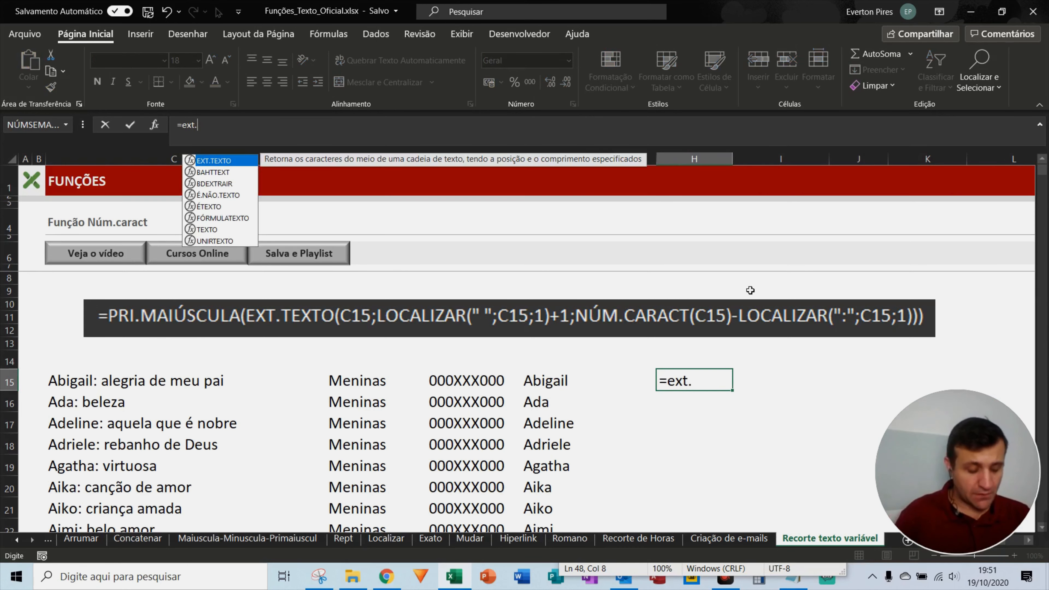
text(texto()
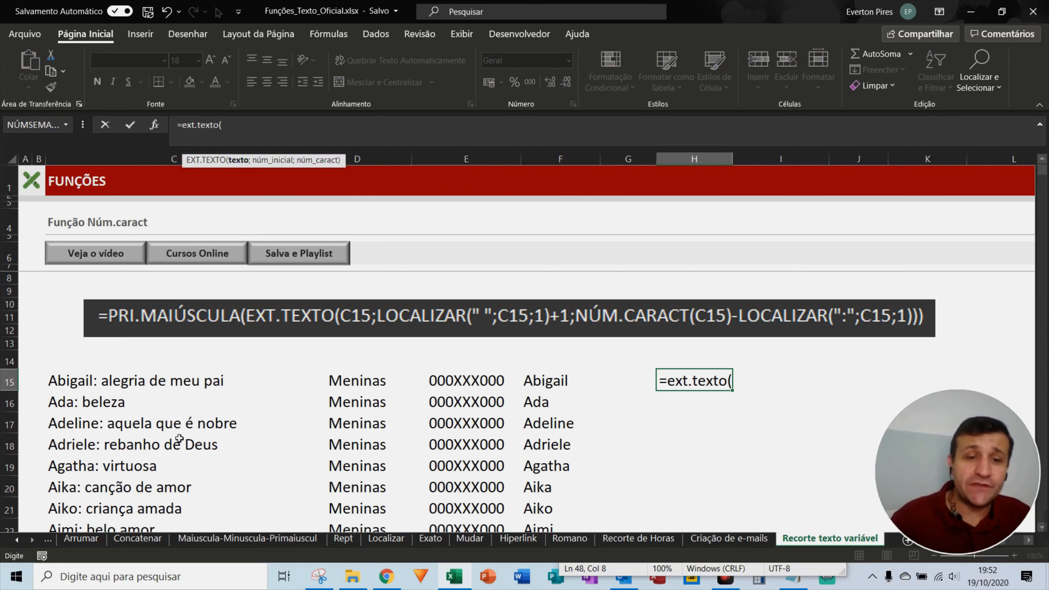
click(107, 382)
key(F5)
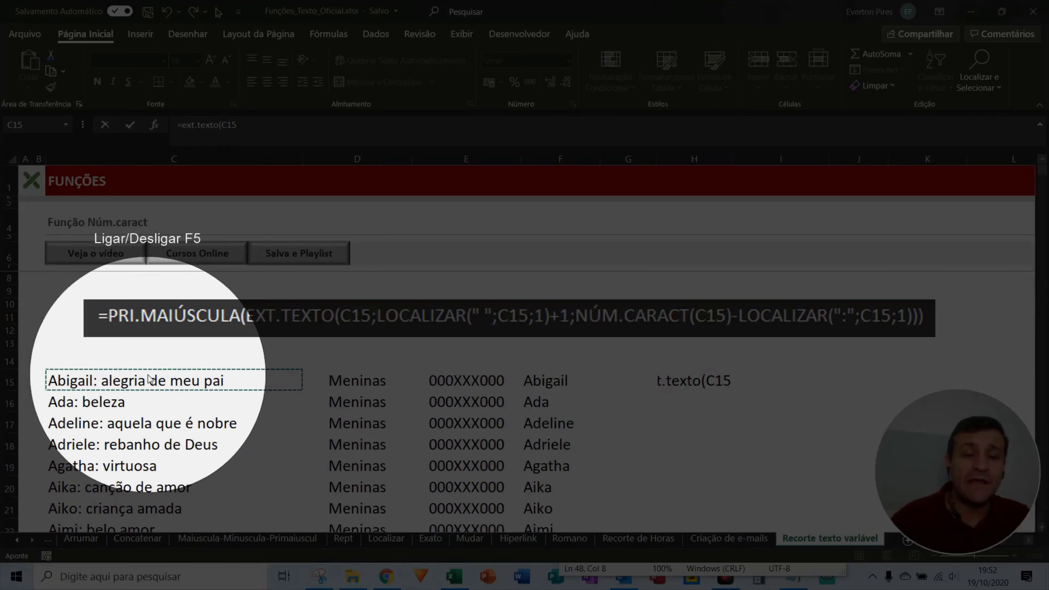
key(F5)
text(;)
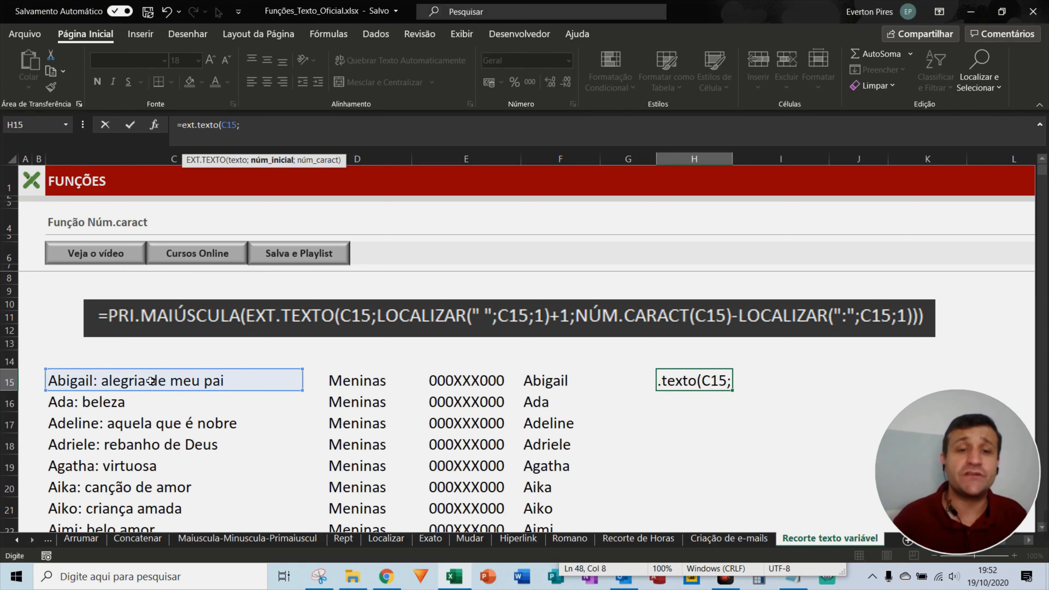
Nest LOCALIZAR(" ";C15;1)+1 as the start position of the EXT.TEXTO formula in H15
text(l)
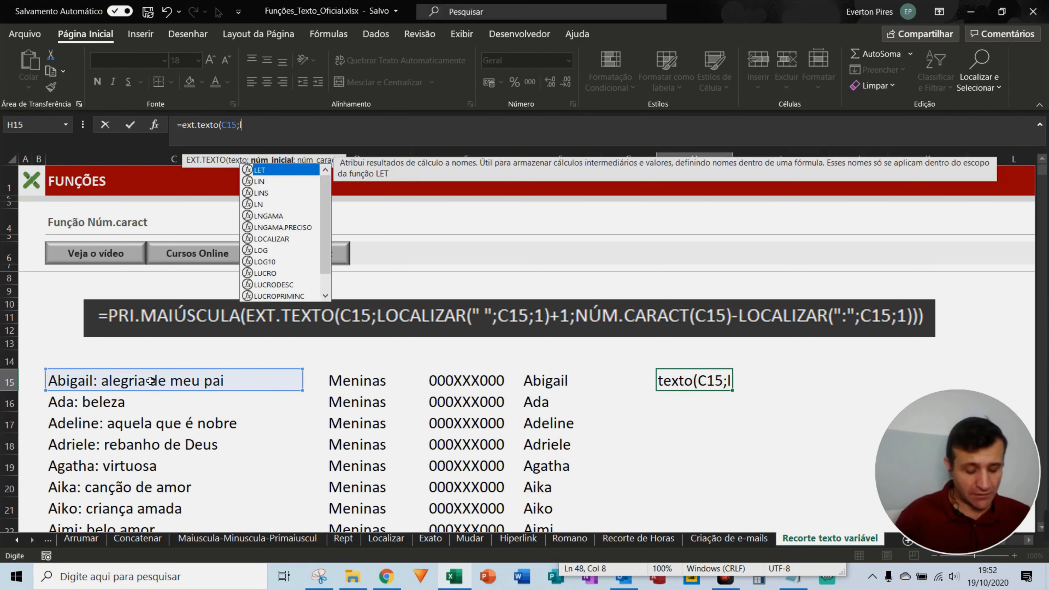
text(ocalizar)
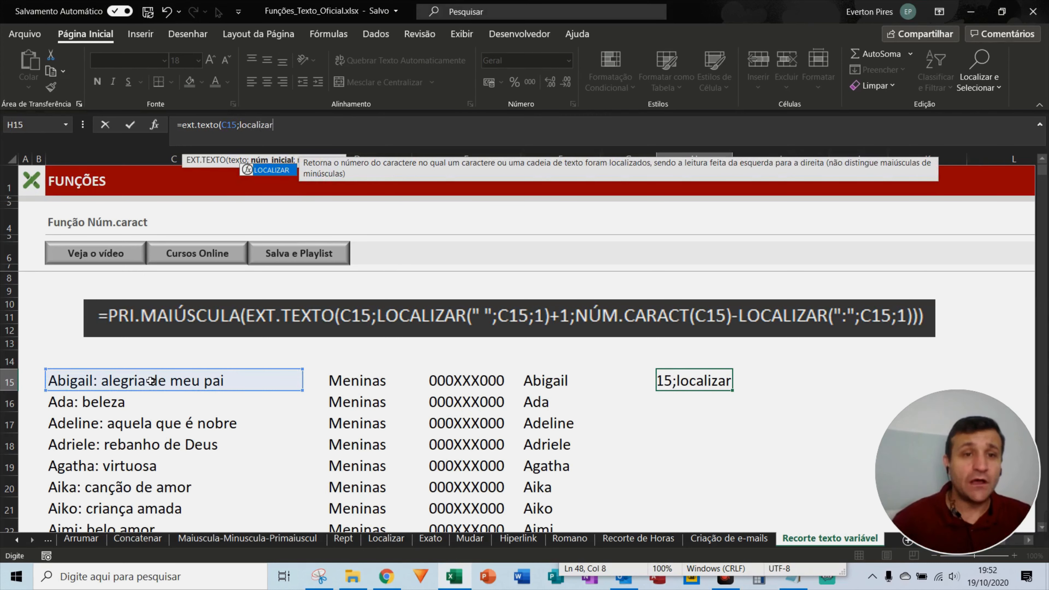
text(()
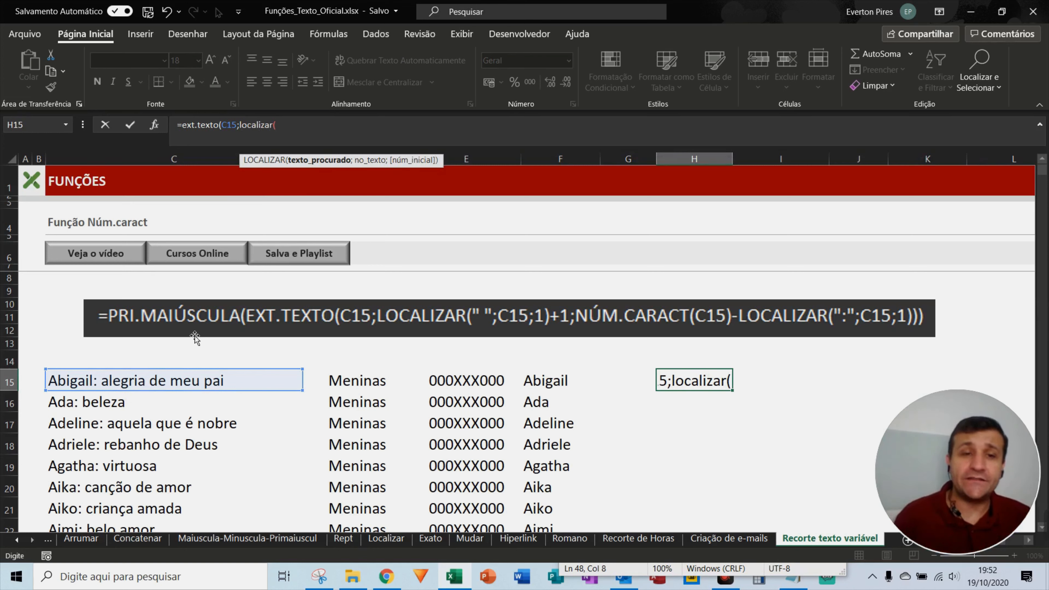
text(")
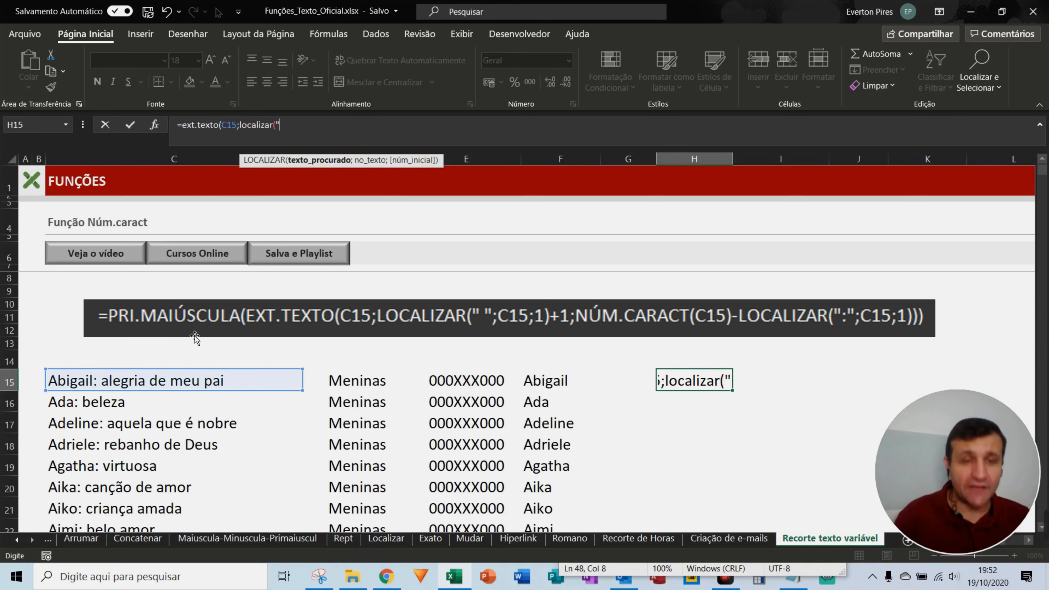
text( ")
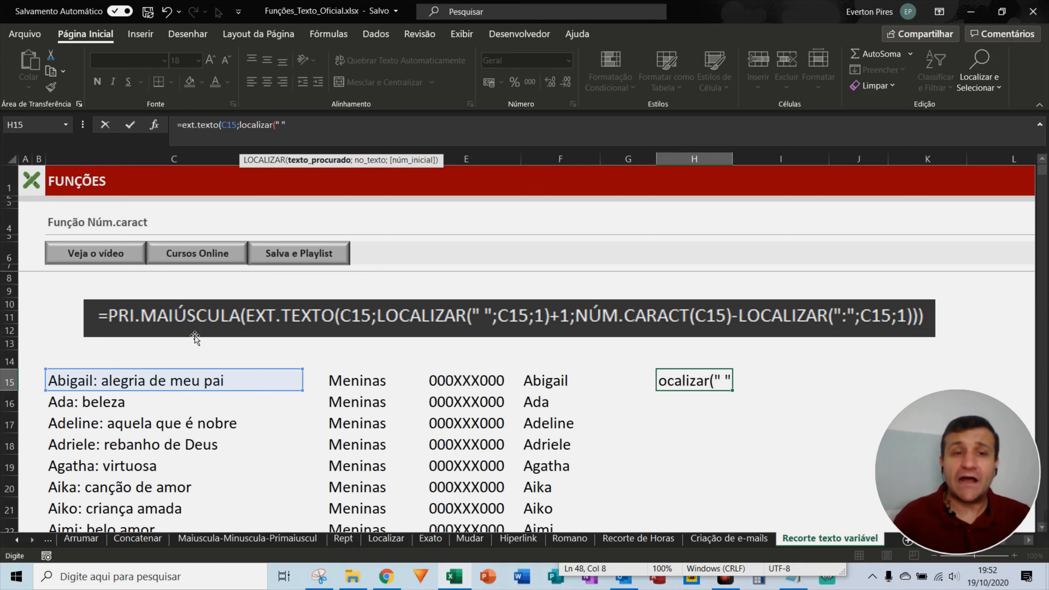
text(;)
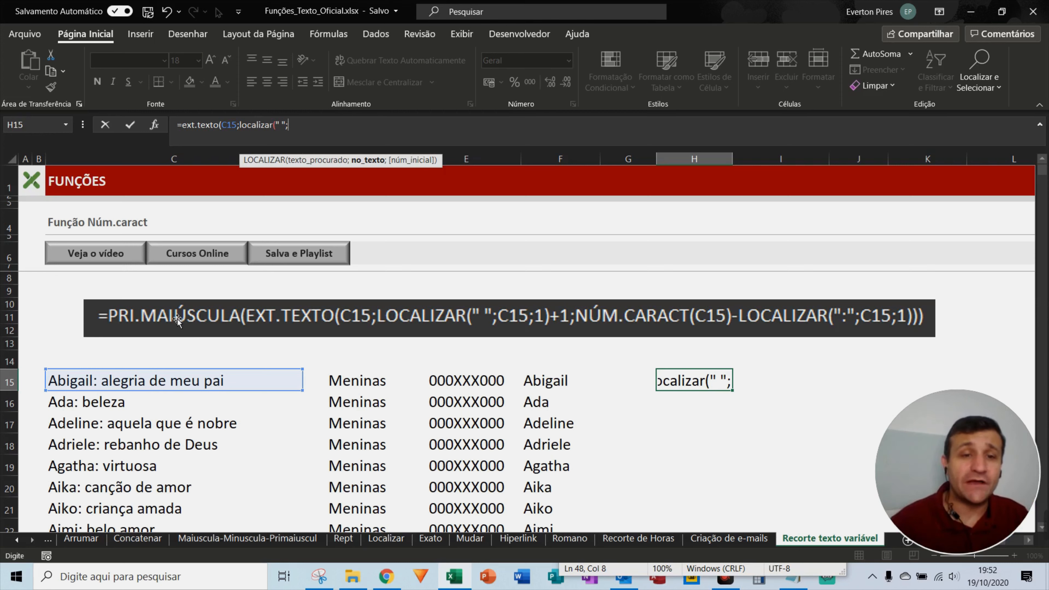
click(99, 385)
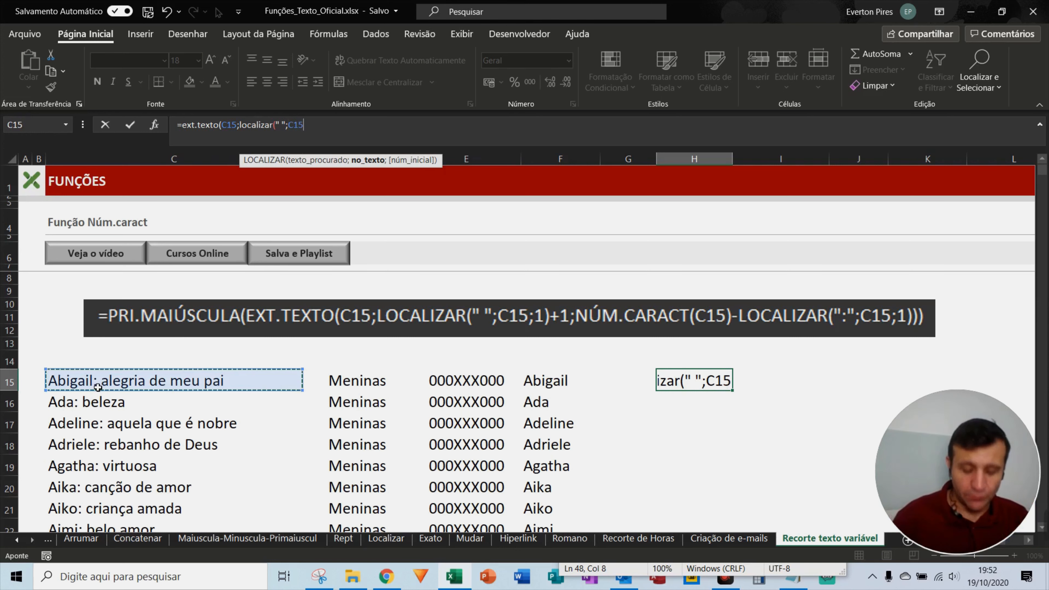
text(;)
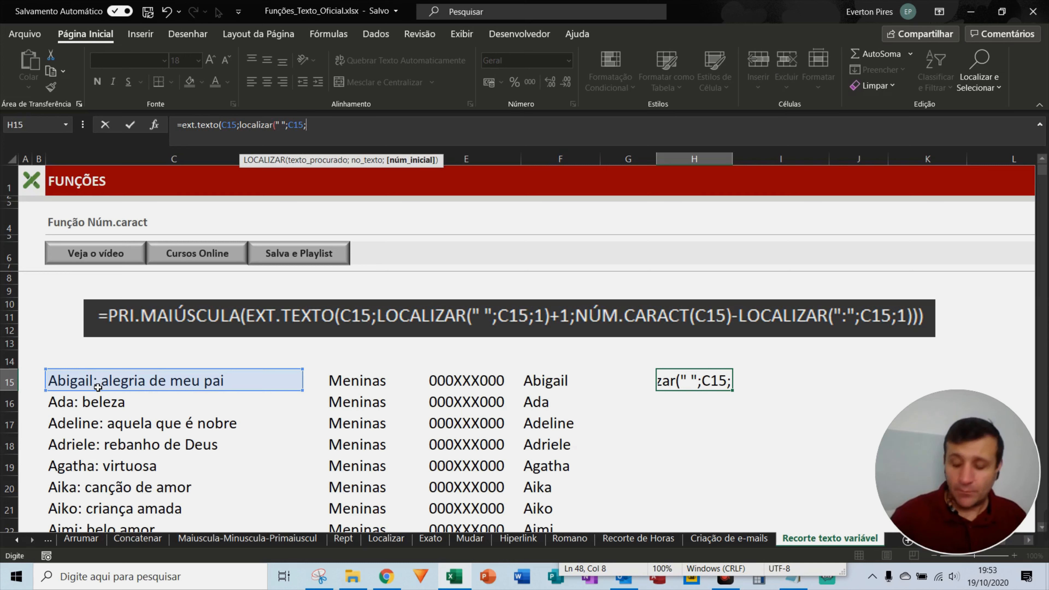
text(1)
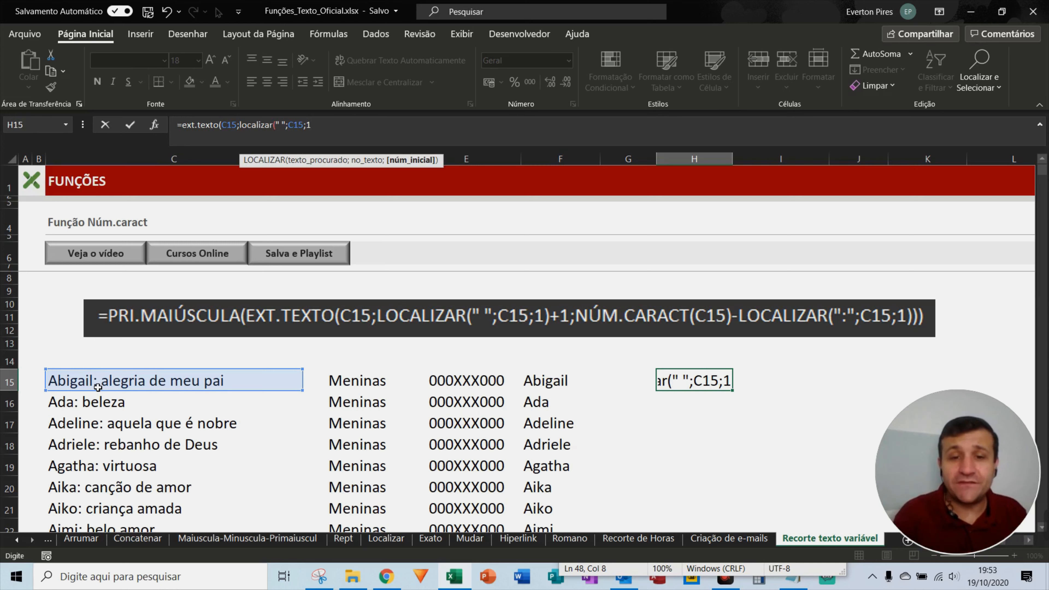
text())
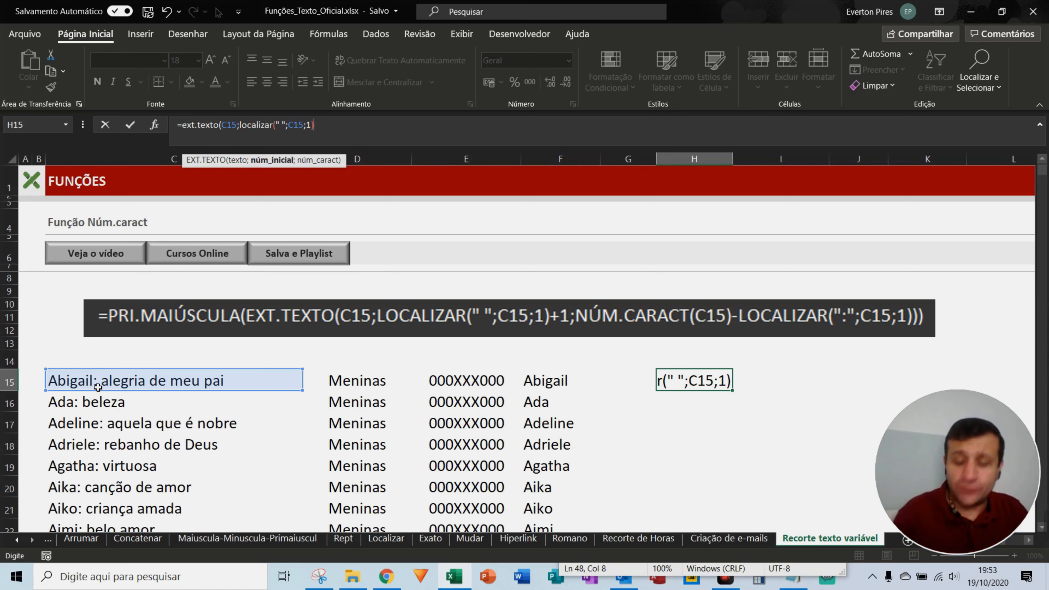
text(+1)
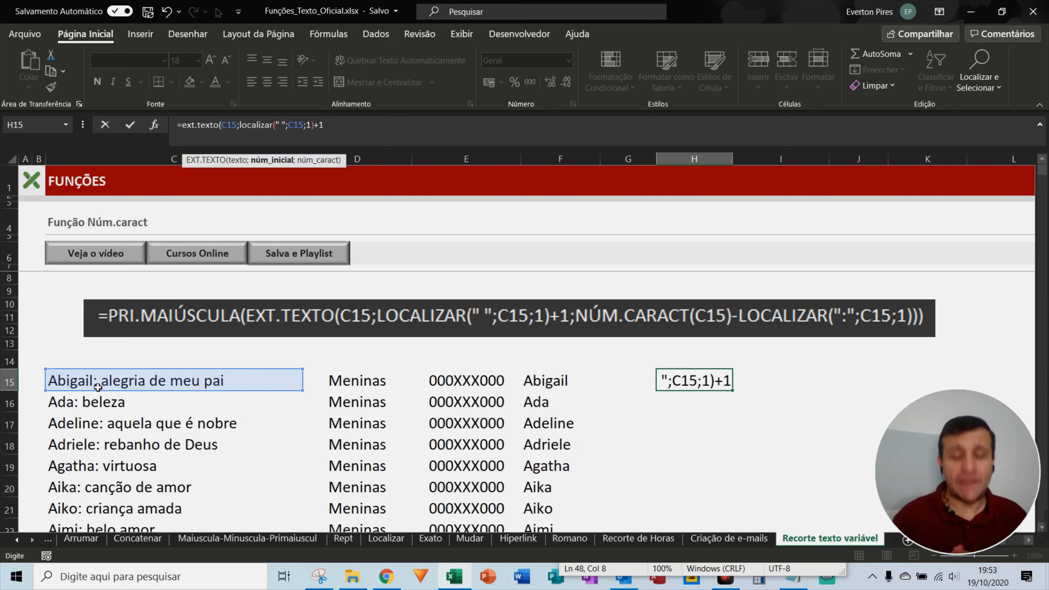
Add NÚM.CARACT(C15) as the character-count argument of the EXT.TEXTO formula in H15
text(;)
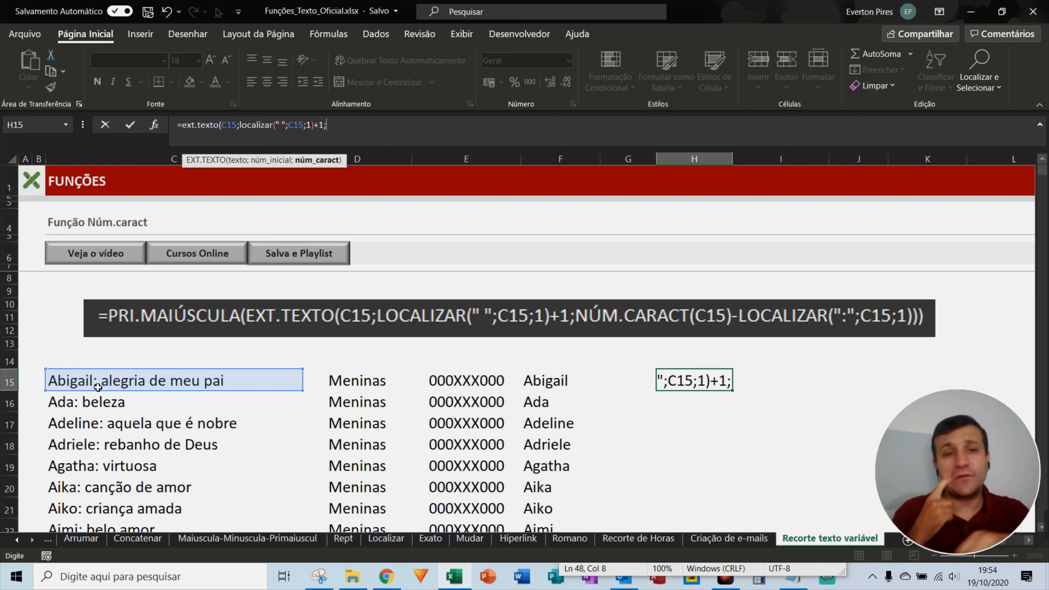
text(nú)
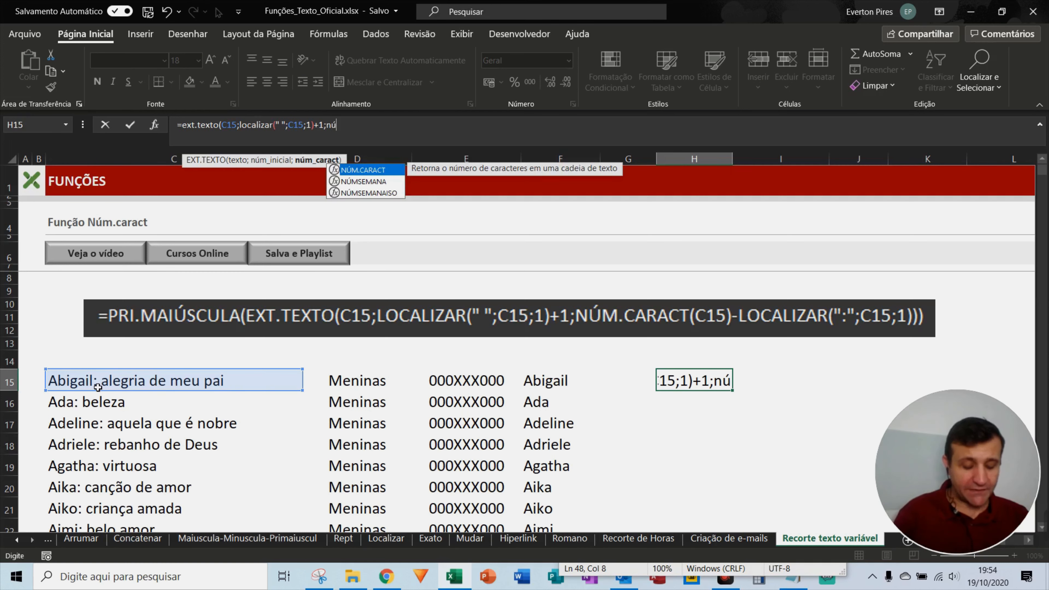
key(Tab)
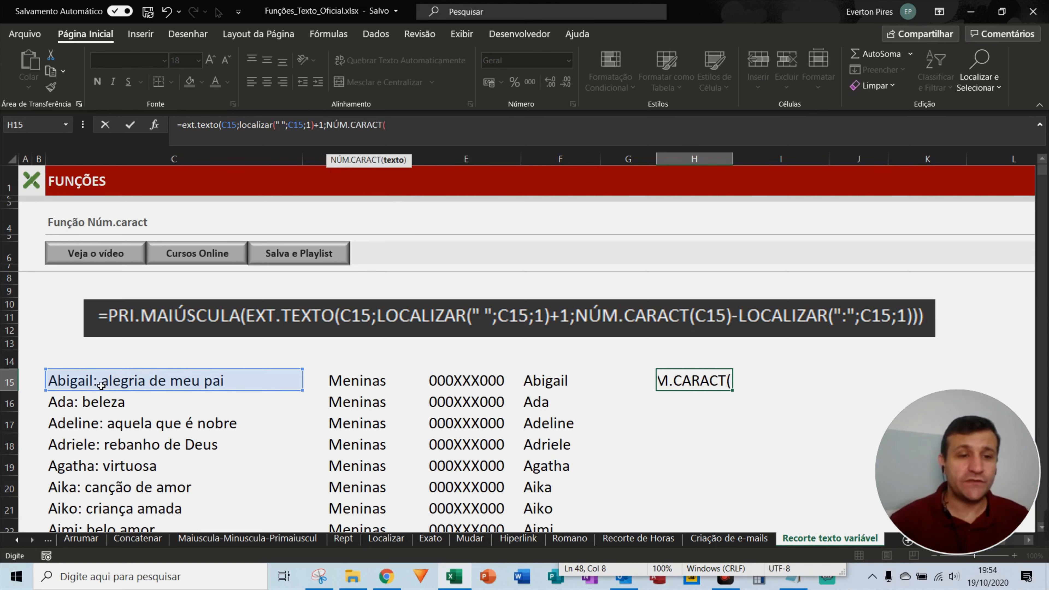
click(97, 383)
text())
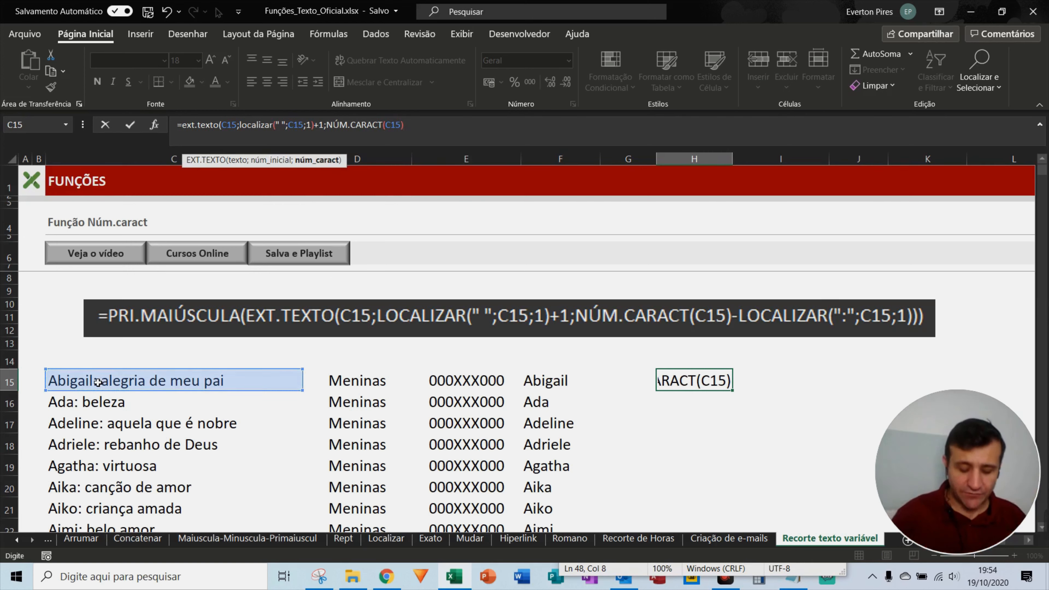
Subtract LOCALIZAR(":";C15;1) from NÚM.CARACT(C15), close the open parentheses and confirm the formula in H15
text(-)
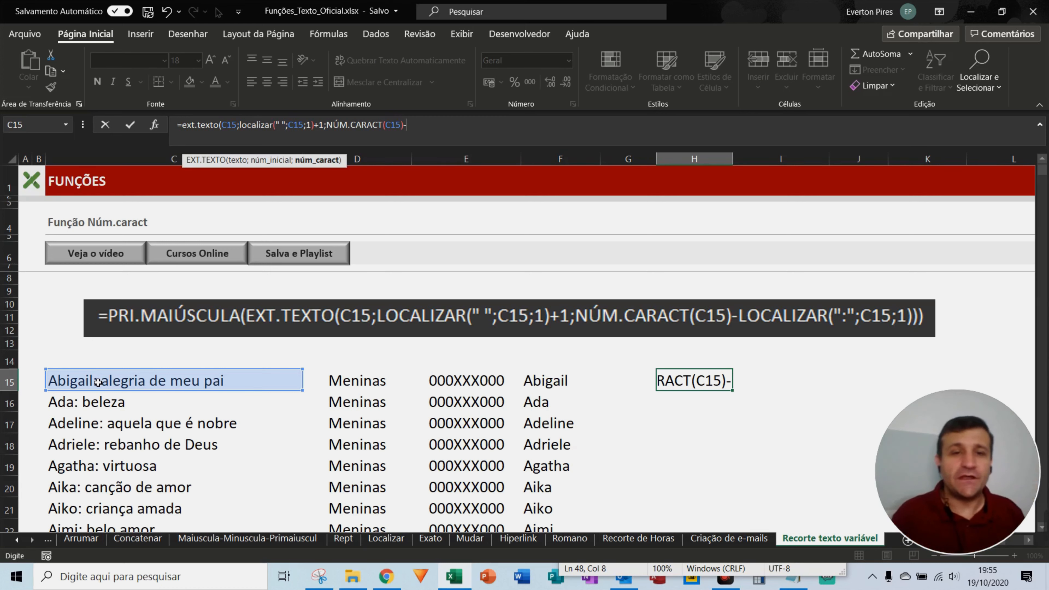
text(loca)
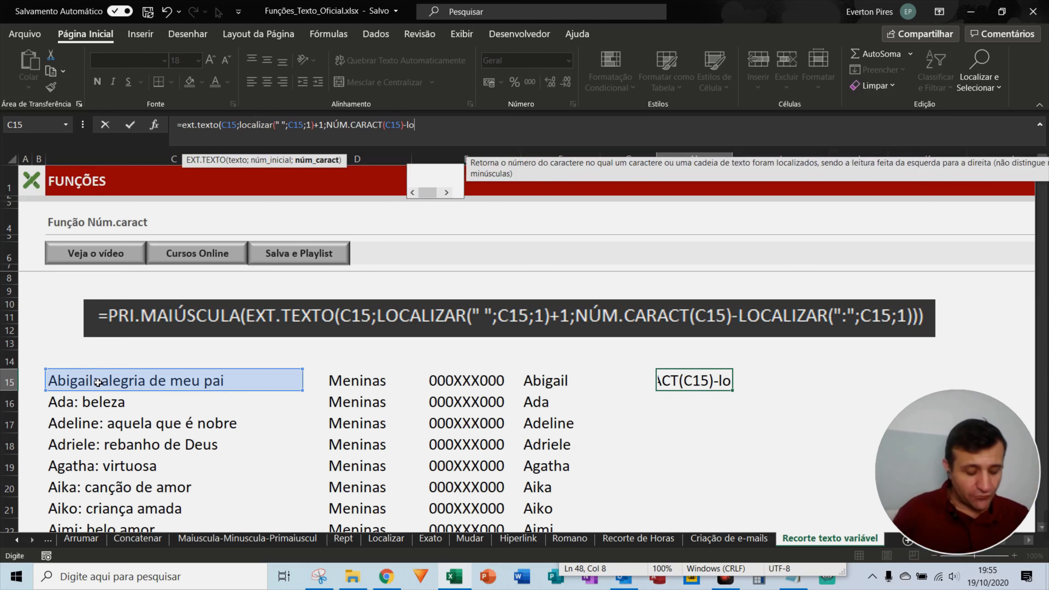
key(Tab)
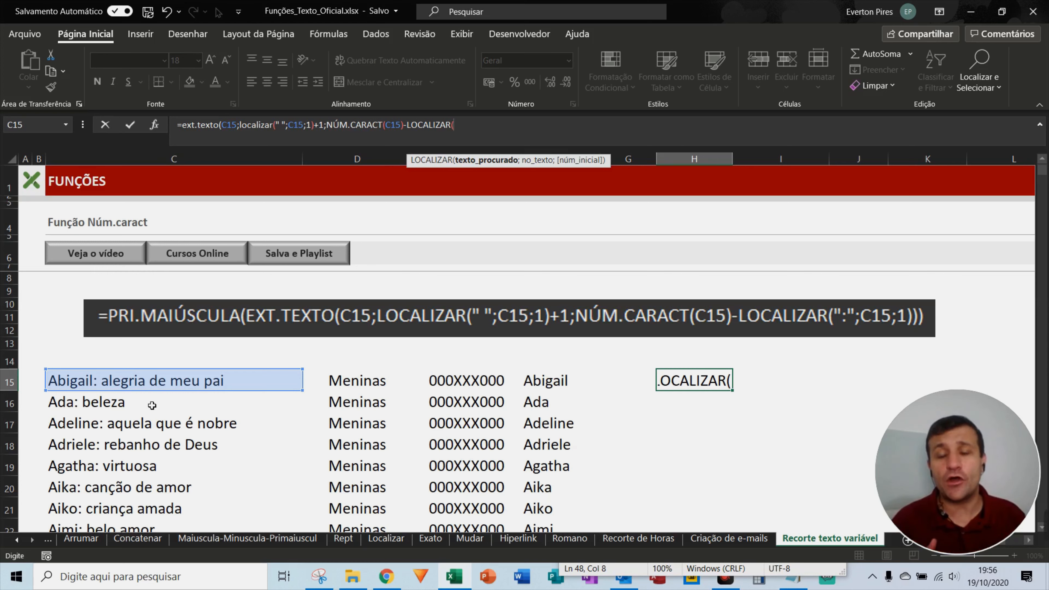
text(":")
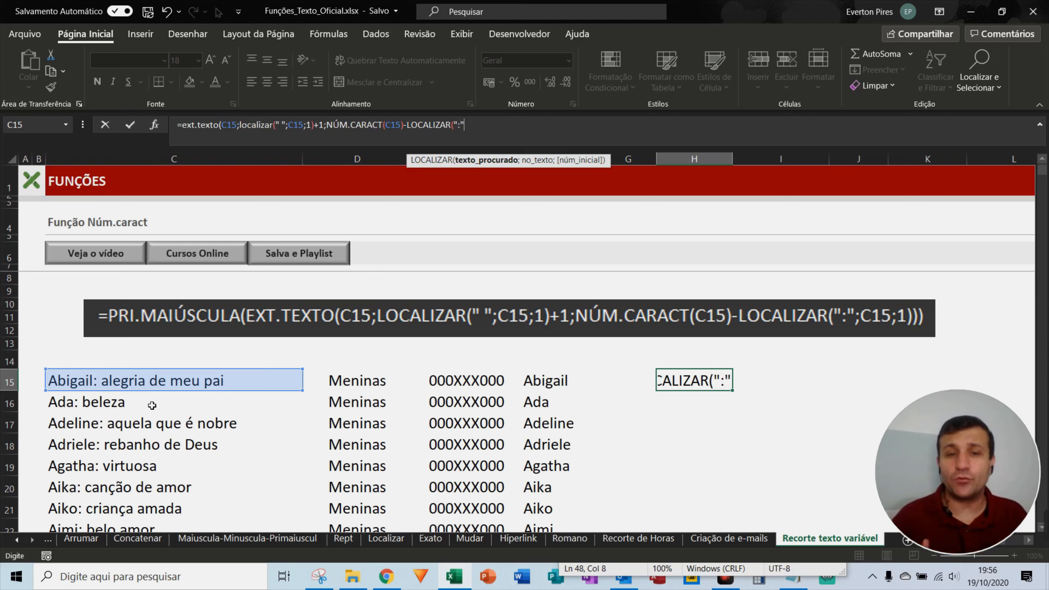
text(;)
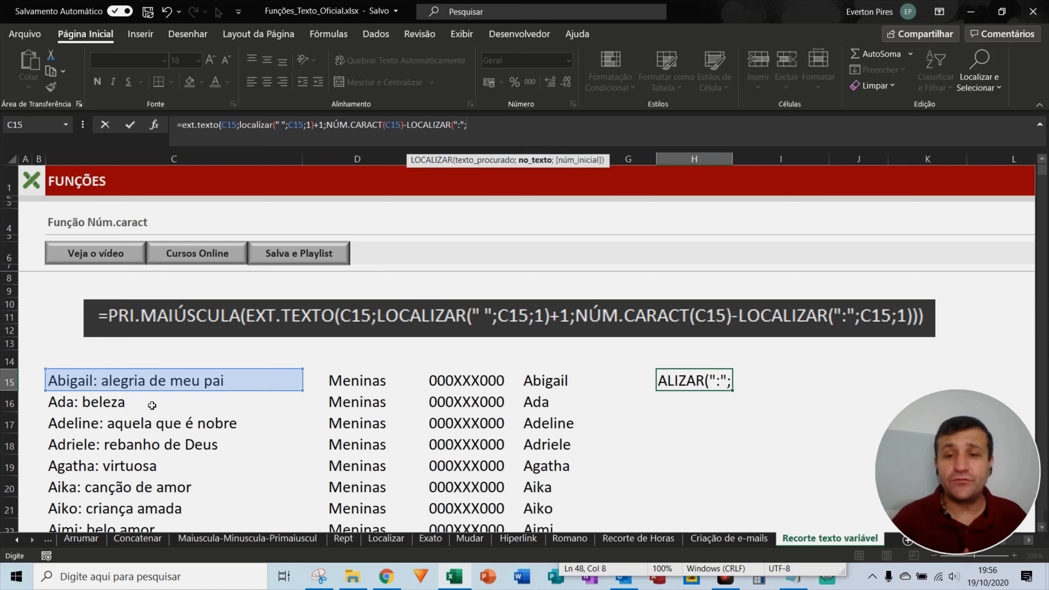
click(112, 384)
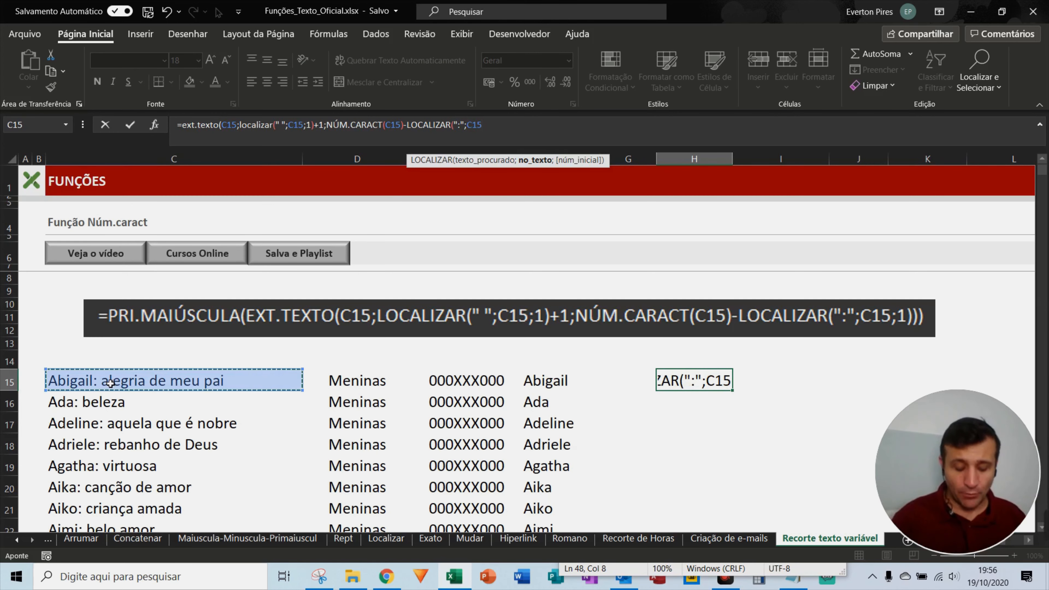
text(;)
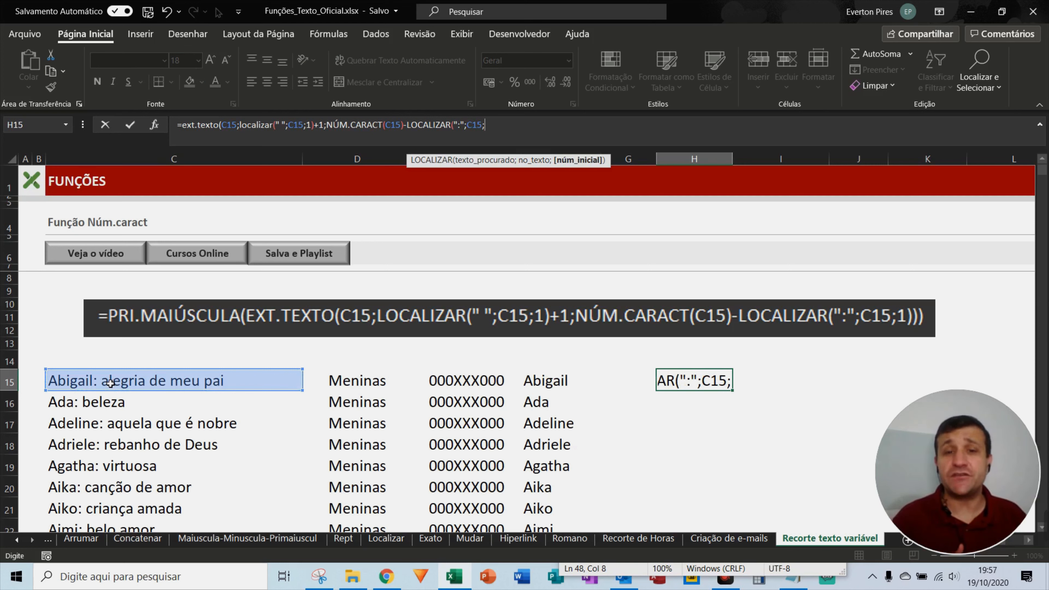
text(1)
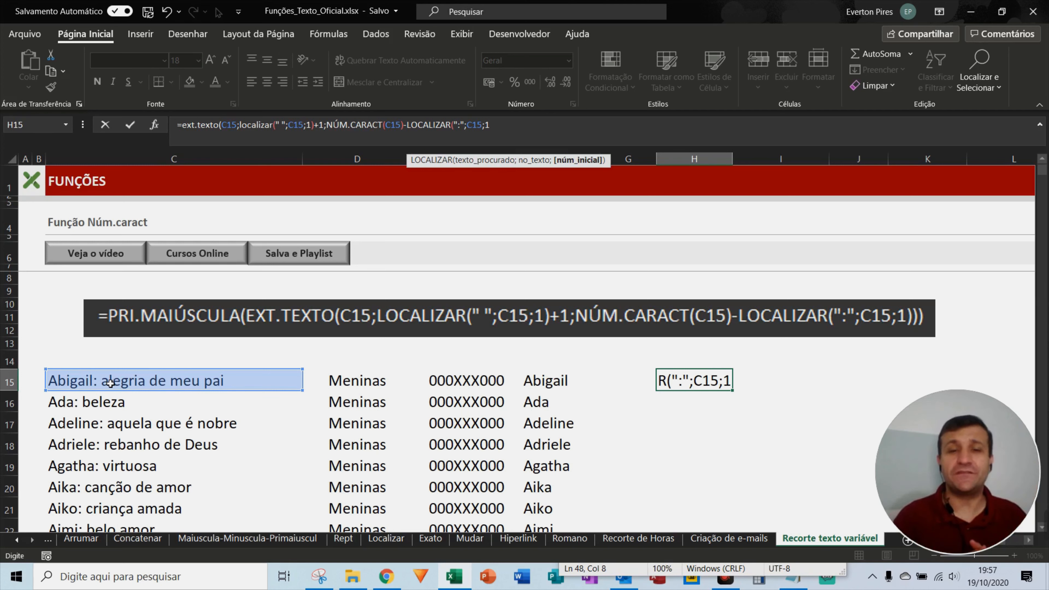
key(ctrl+Return)
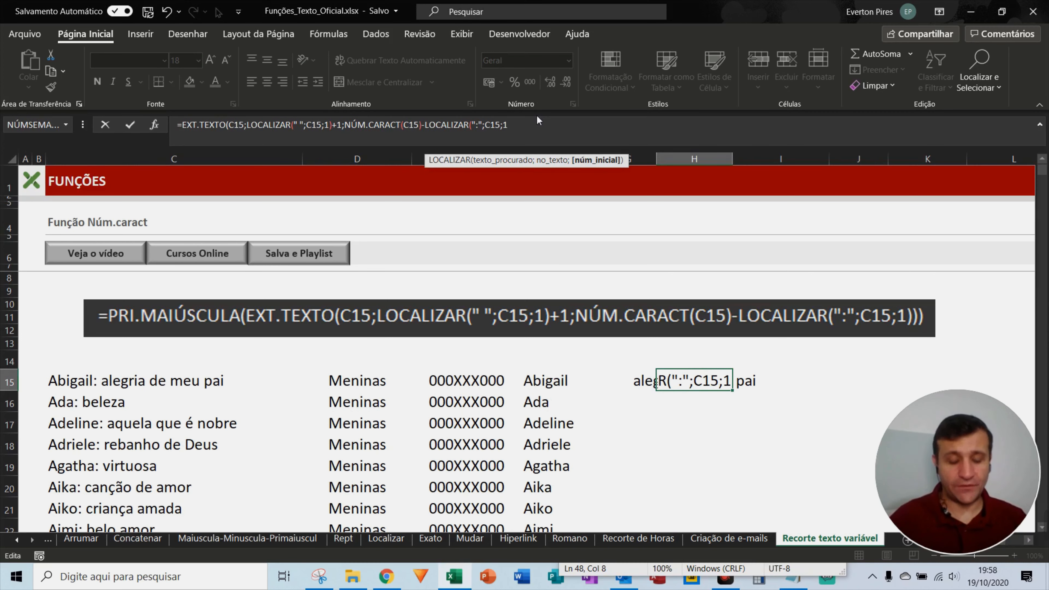
key(F2)
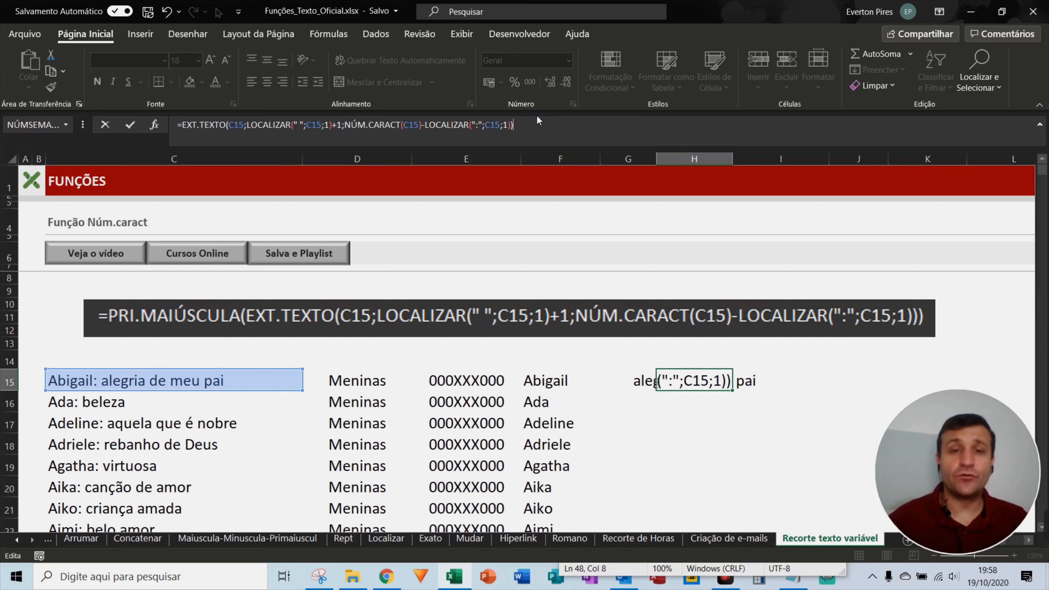
key(Return)
key(Return)
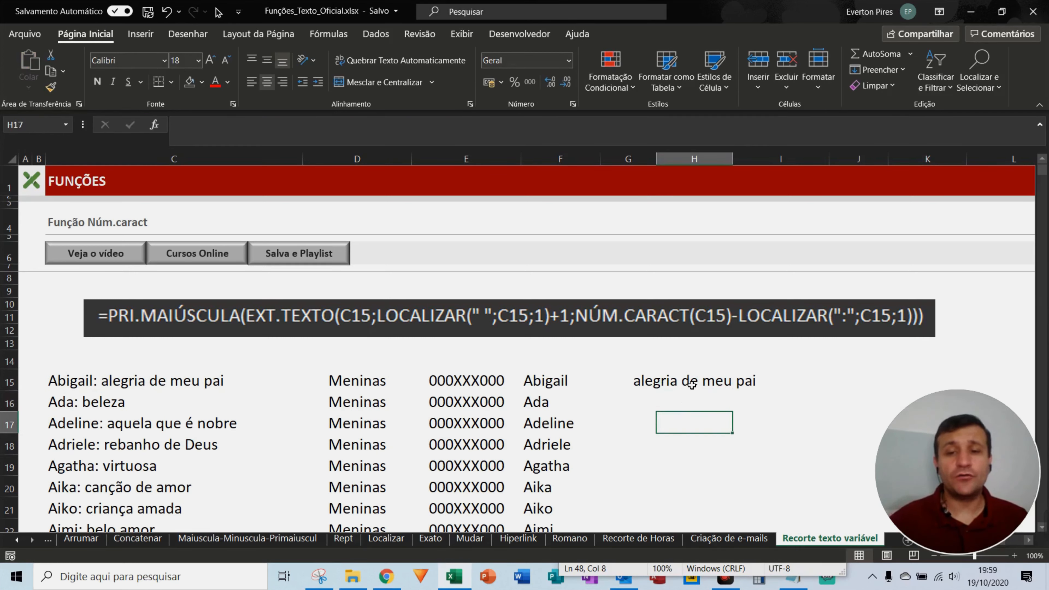
Copy the EXT.TEXTO formula from H15 down column H over several screens of name rows, starting at H16
click(692, 384)
click(683, 401)
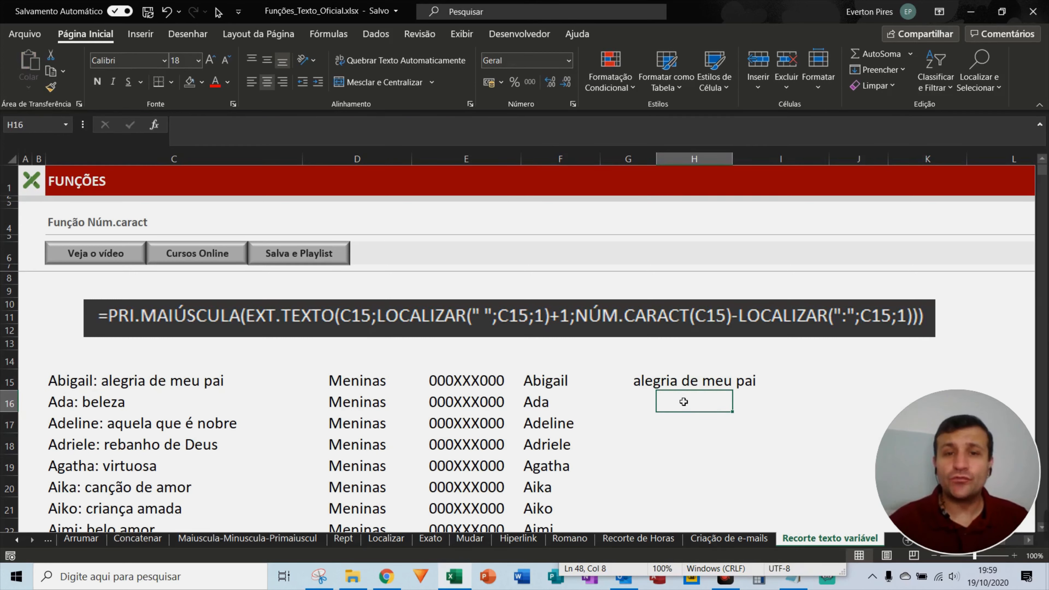
click(685, 384)
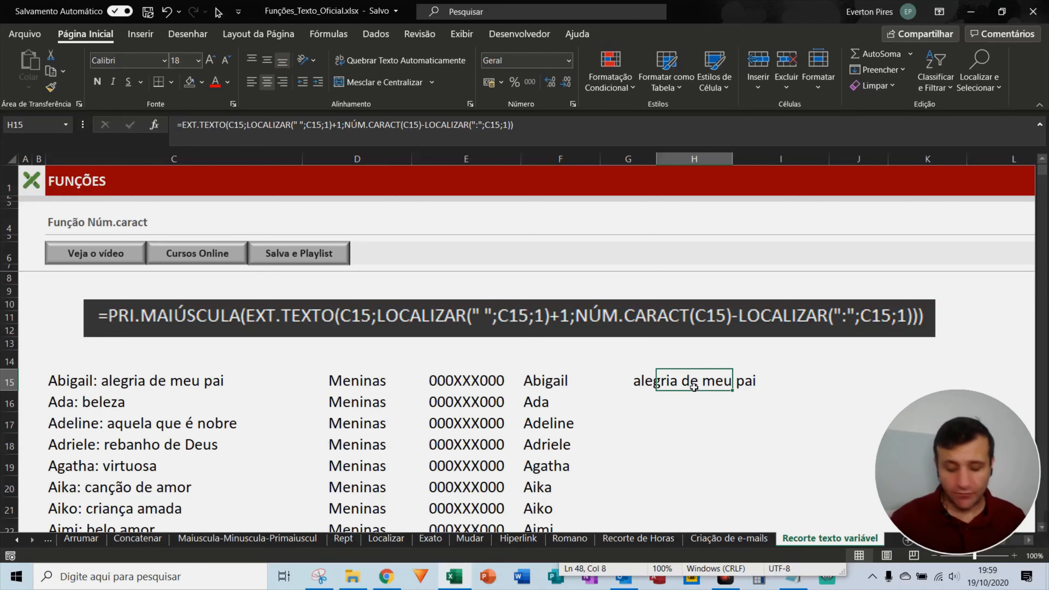
key(ctrl+c)
key(Down)
key(shift+Page_Down)
key(shift+Page_Down)
key(shift+Page_Down)
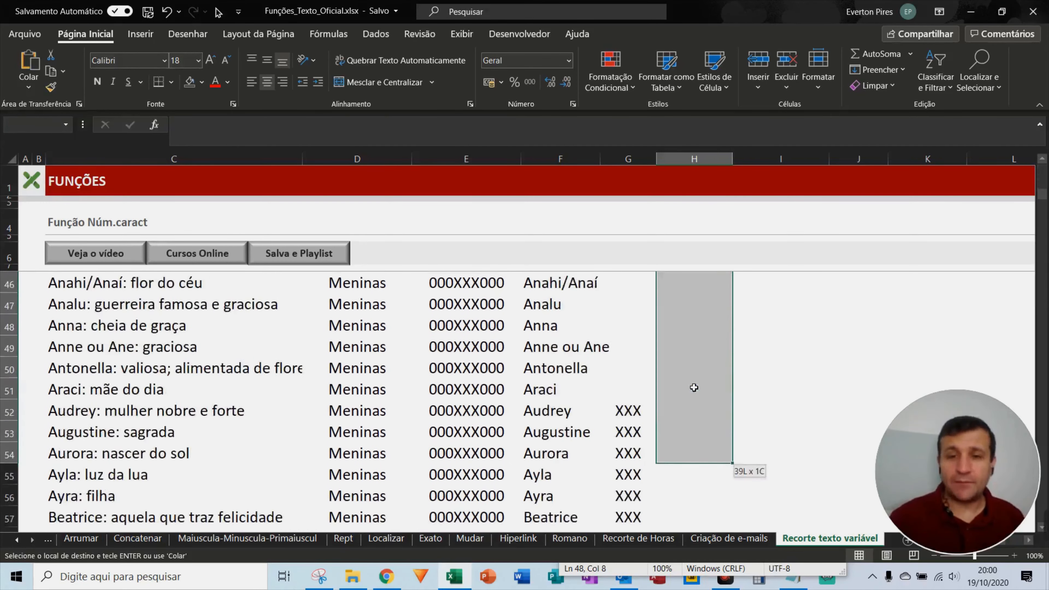
key(shift+Page_Down)
key(Return)
Review the extracted meanings in the first rows of column H and the formulas in H15 and H16
key(Up)
key(Up)
key(Up)
key(Up)
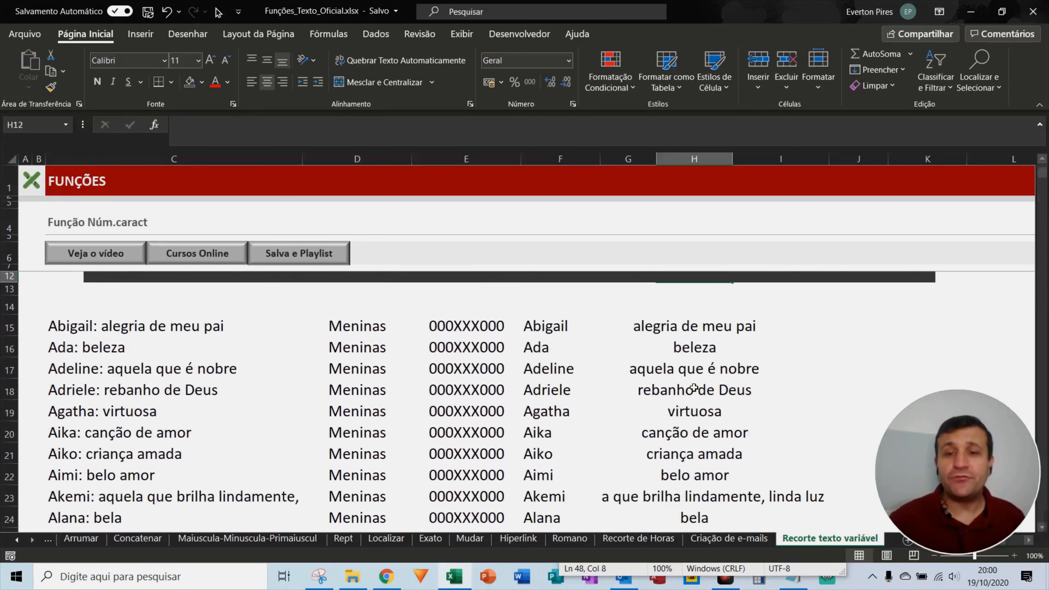
scroll(693, 389, up, 1)
key(Down)
key(Down)
key(Down)
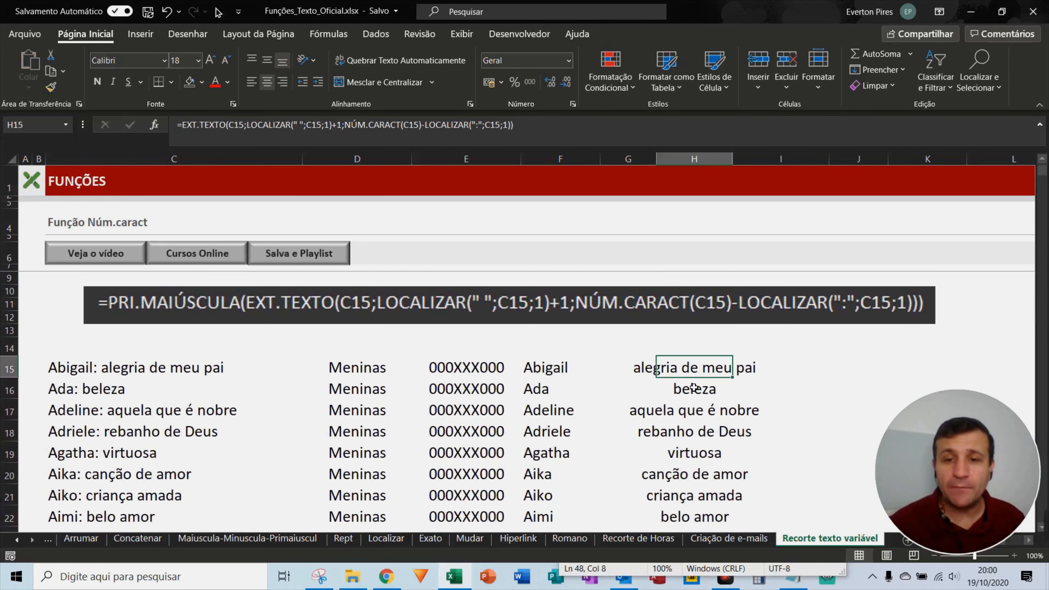
click(694, 388)
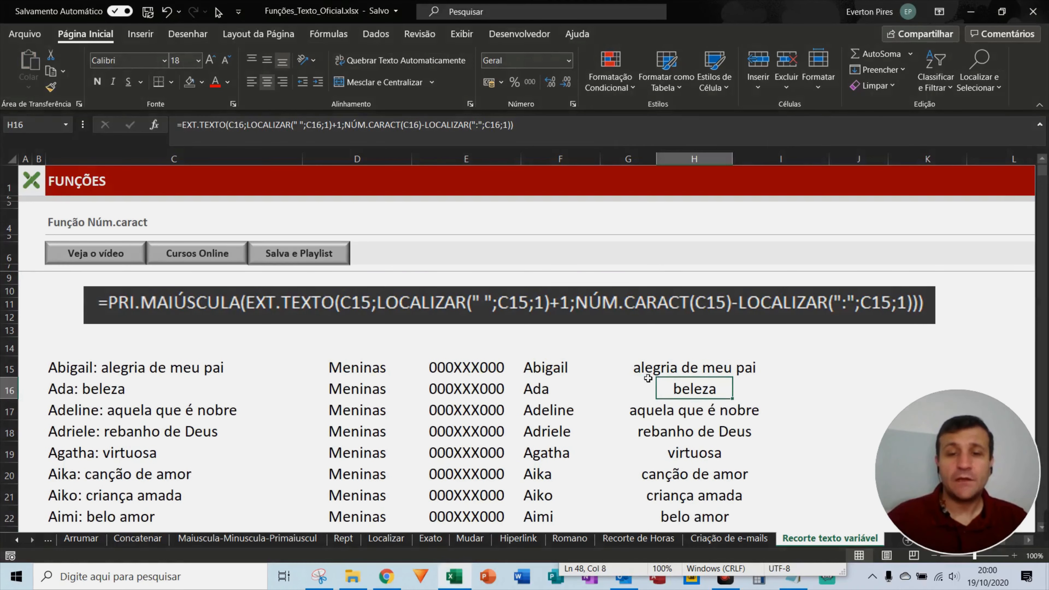
Draw a red annotation arrow from the result in H15 to the source text in C15, and leave the annotation mode
key(ctrl+alt+d)
drag(634, 373, 237, 370)
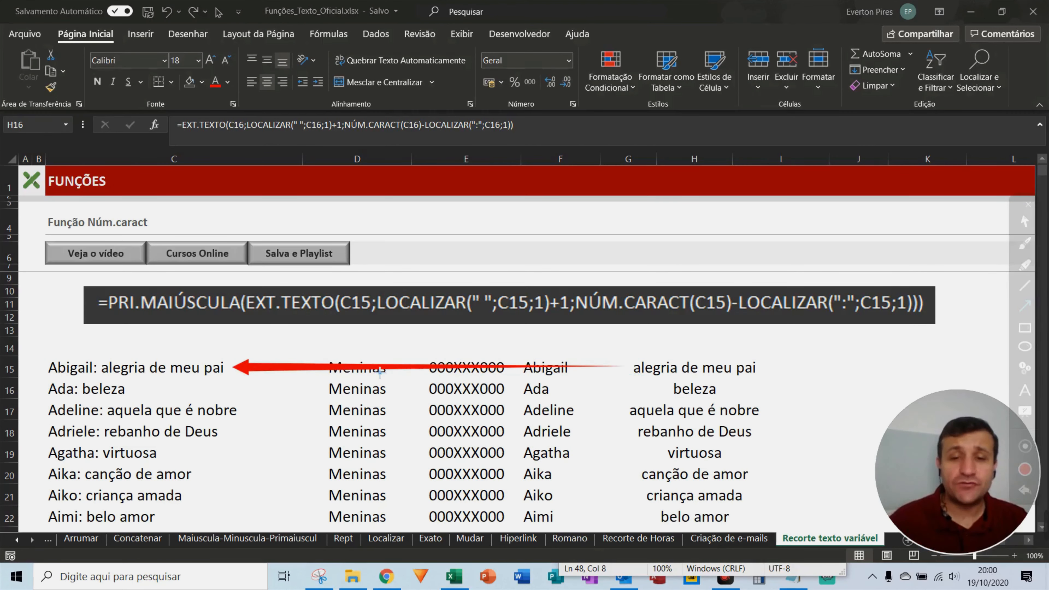
key(Escape)
Wrap the EXT.TEXTO formula in H15 in PRI.MAIÚSCULA and confirm it
click(661, 371)
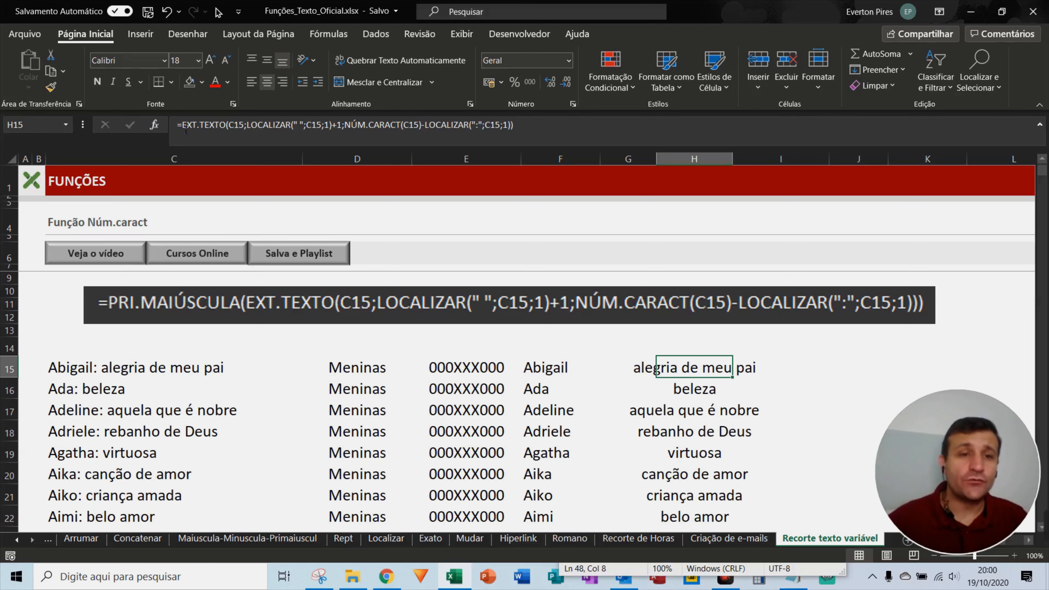
click(186, 129)
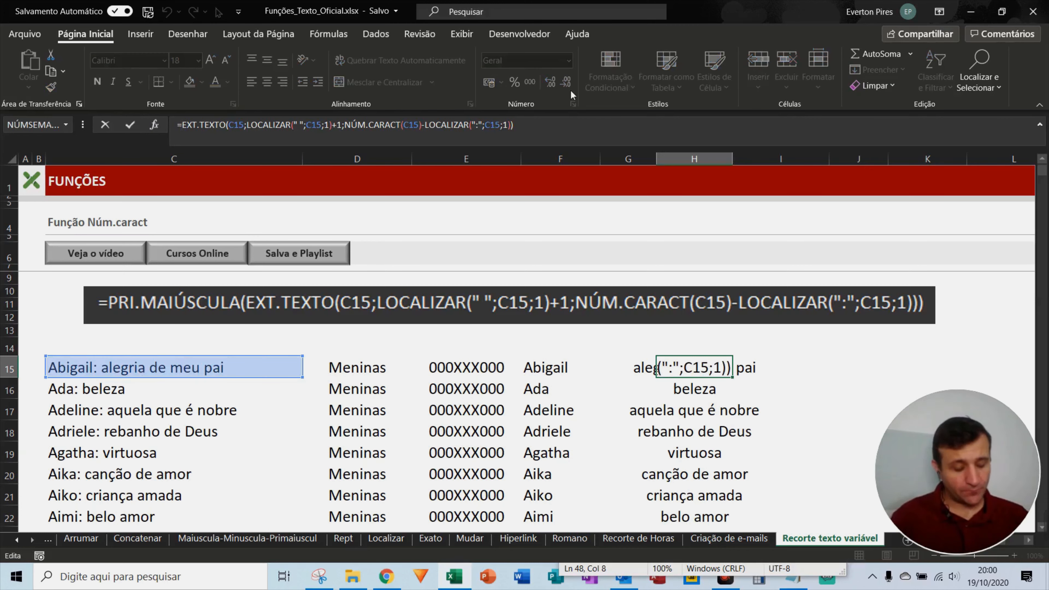
text(pri)
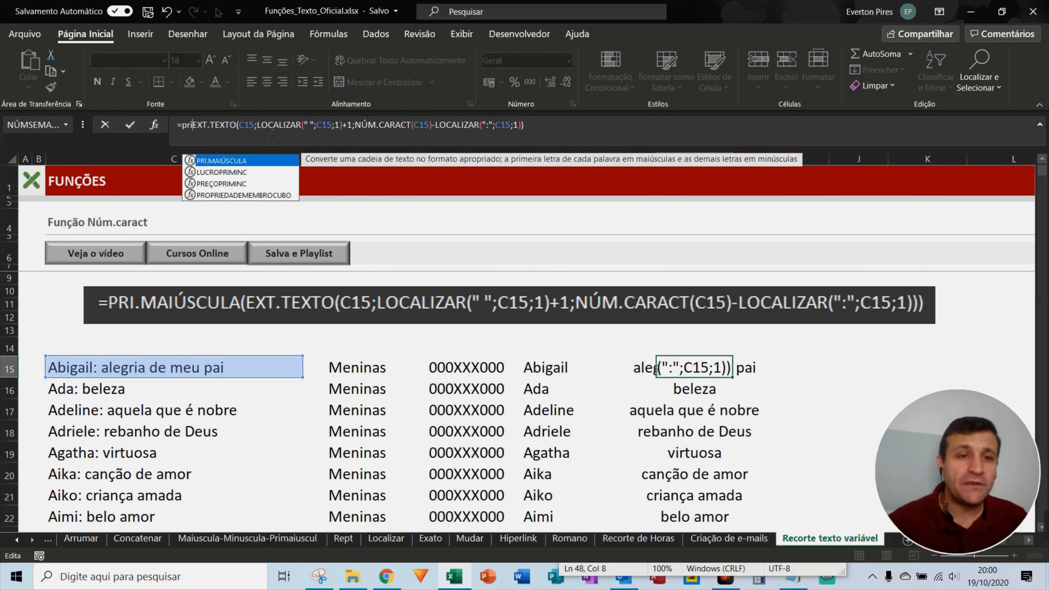
key(Tab)
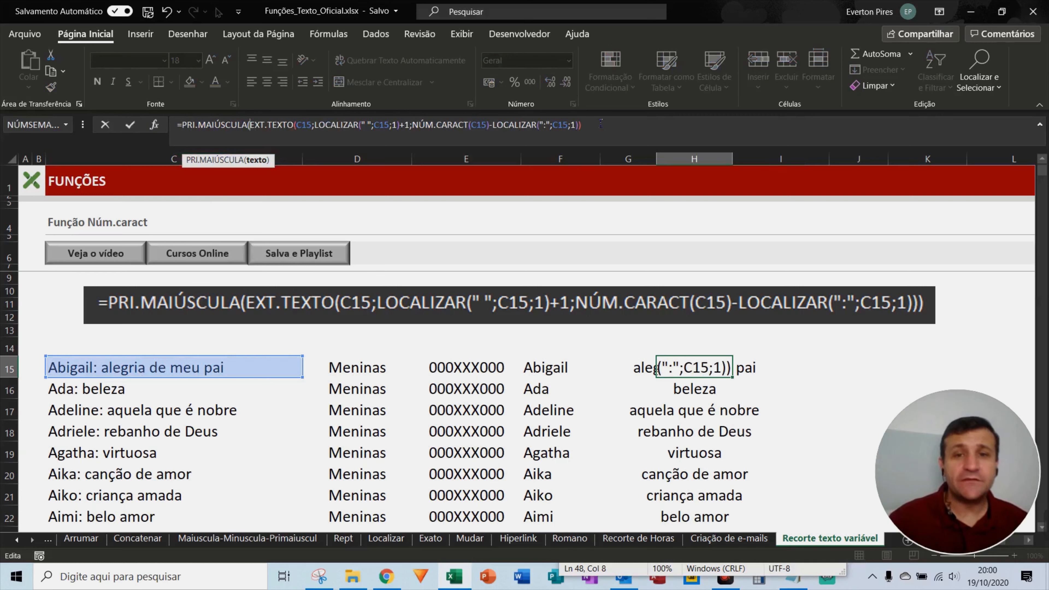
key(Return)
Copy the PRI.MAIÚSCULA formula from H15 down column H over H16 to H90, and return to the start of the sheet
click(656, 369)
key(ctrl+c)
drag(661, 390, 731, 459)
key(shift+Page_Down)
key(shift+Page_Down)
key(shift+Page_Down)
key(Return)
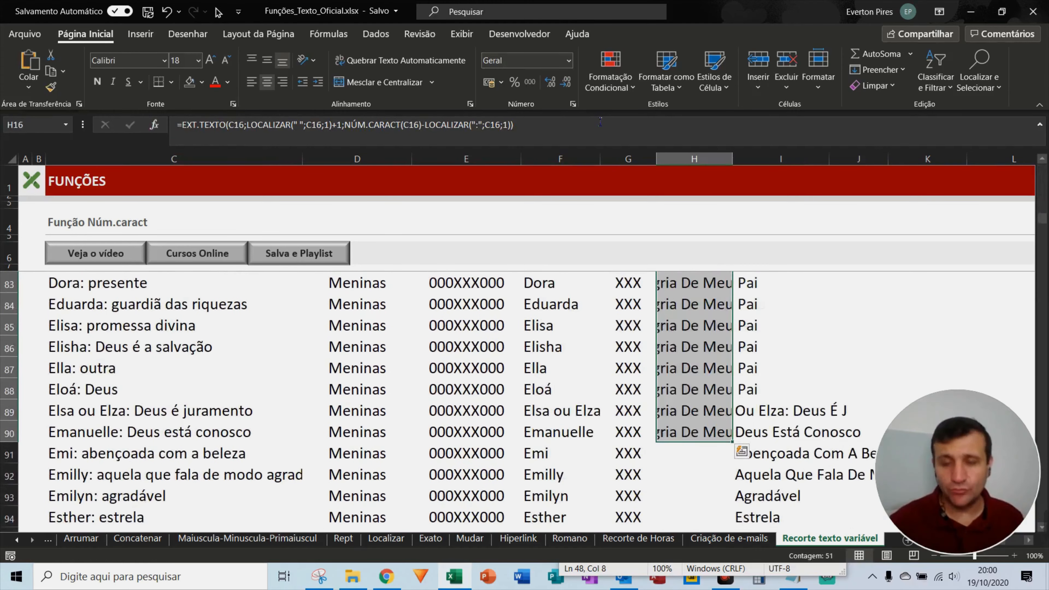
key(Up)
key(Up)
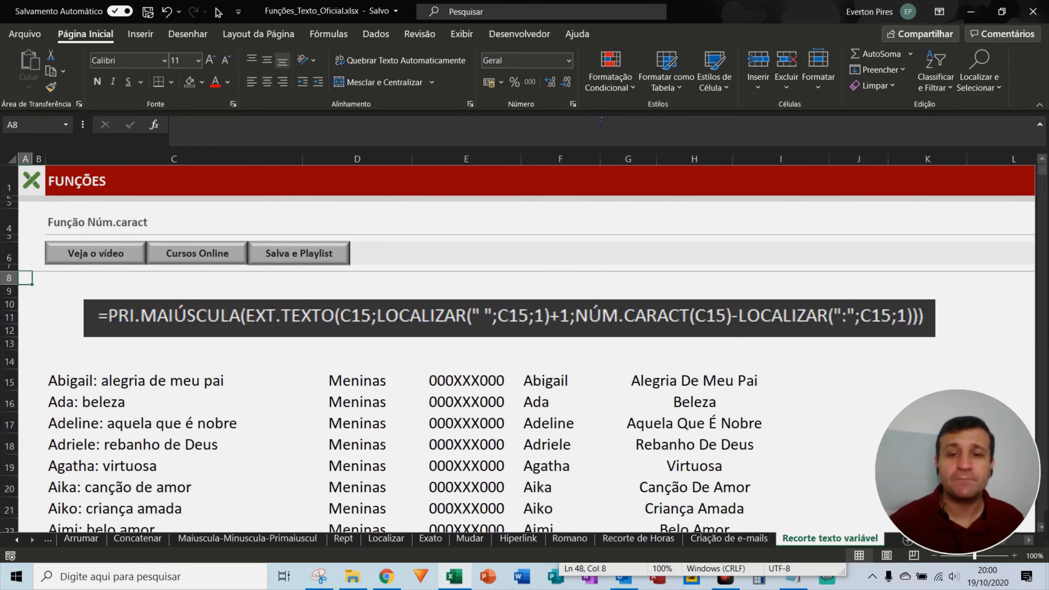